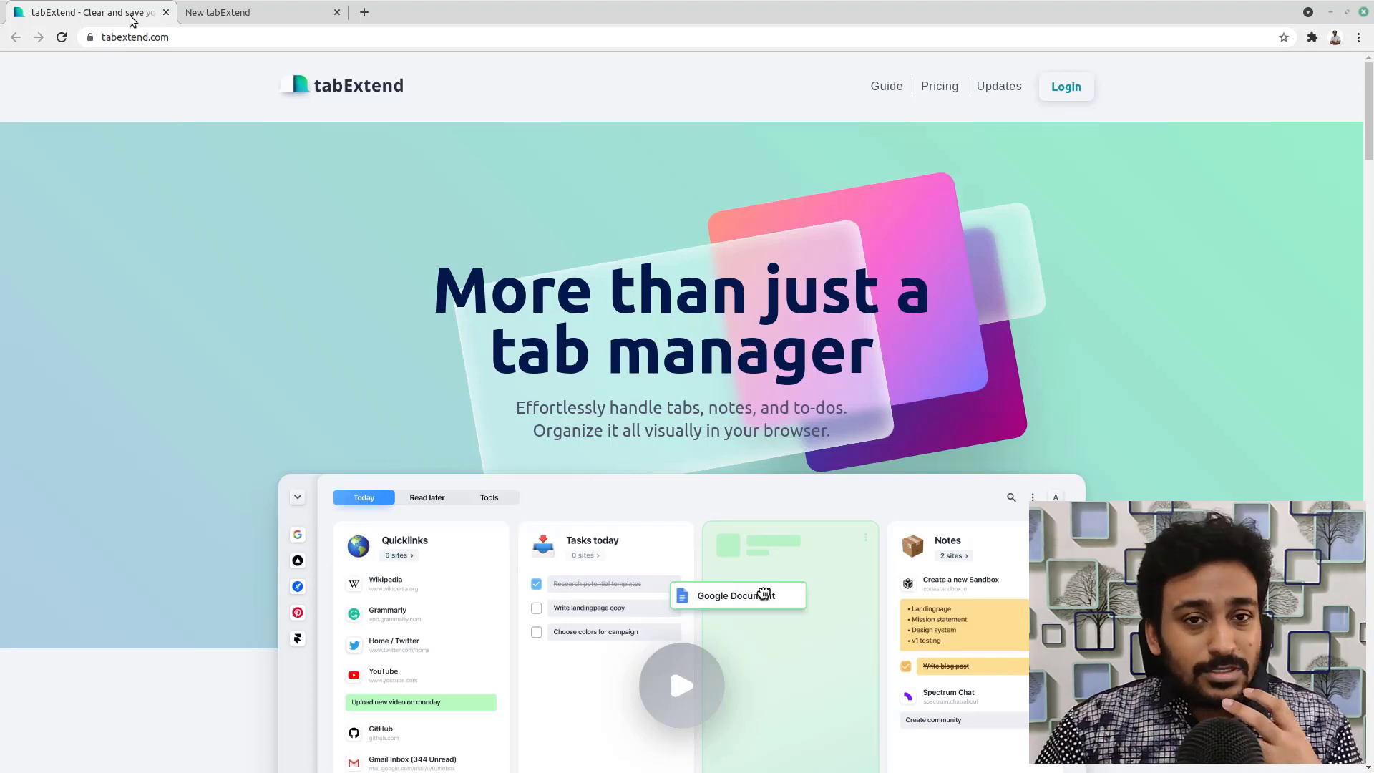
Step: Replace the New tabExtend tab with a fresh tabExtend dashboard tab
click(223, 17)
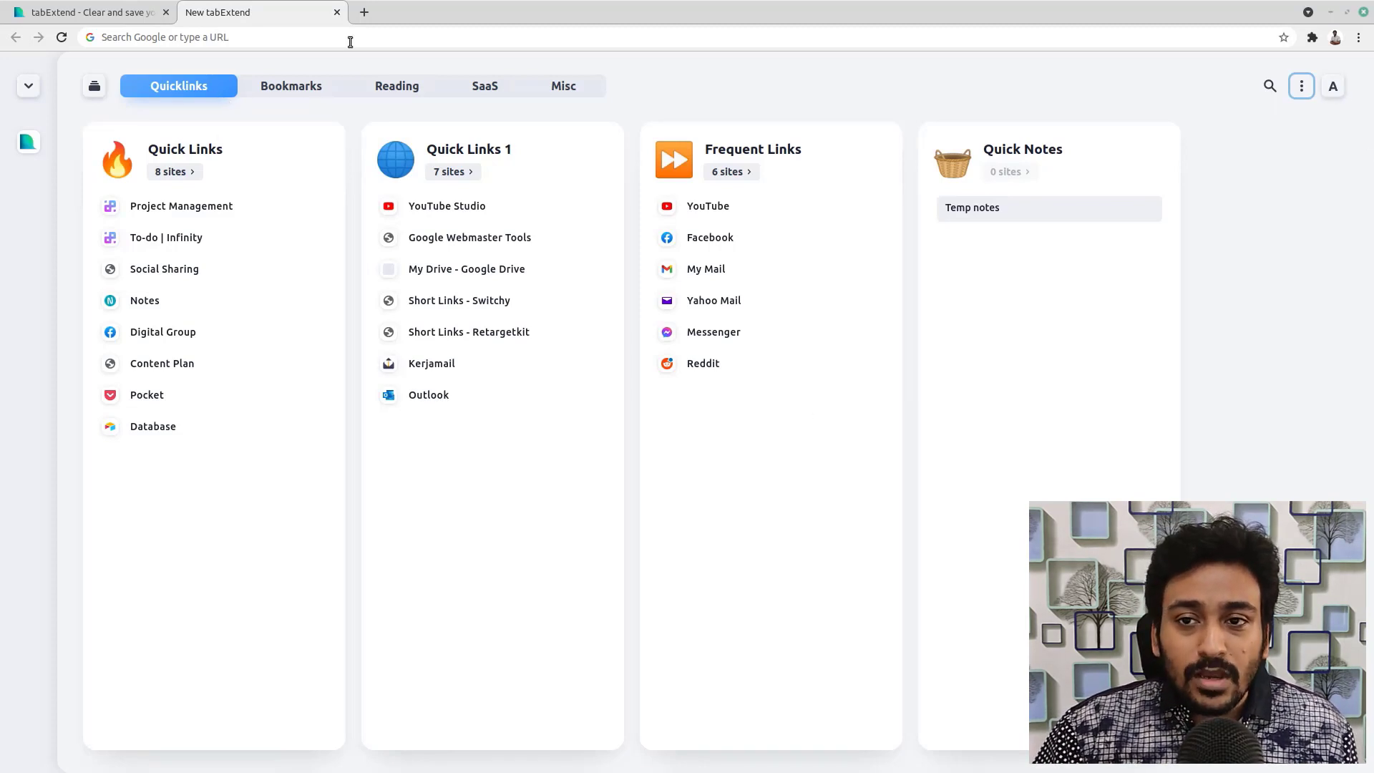
click(337, 13)
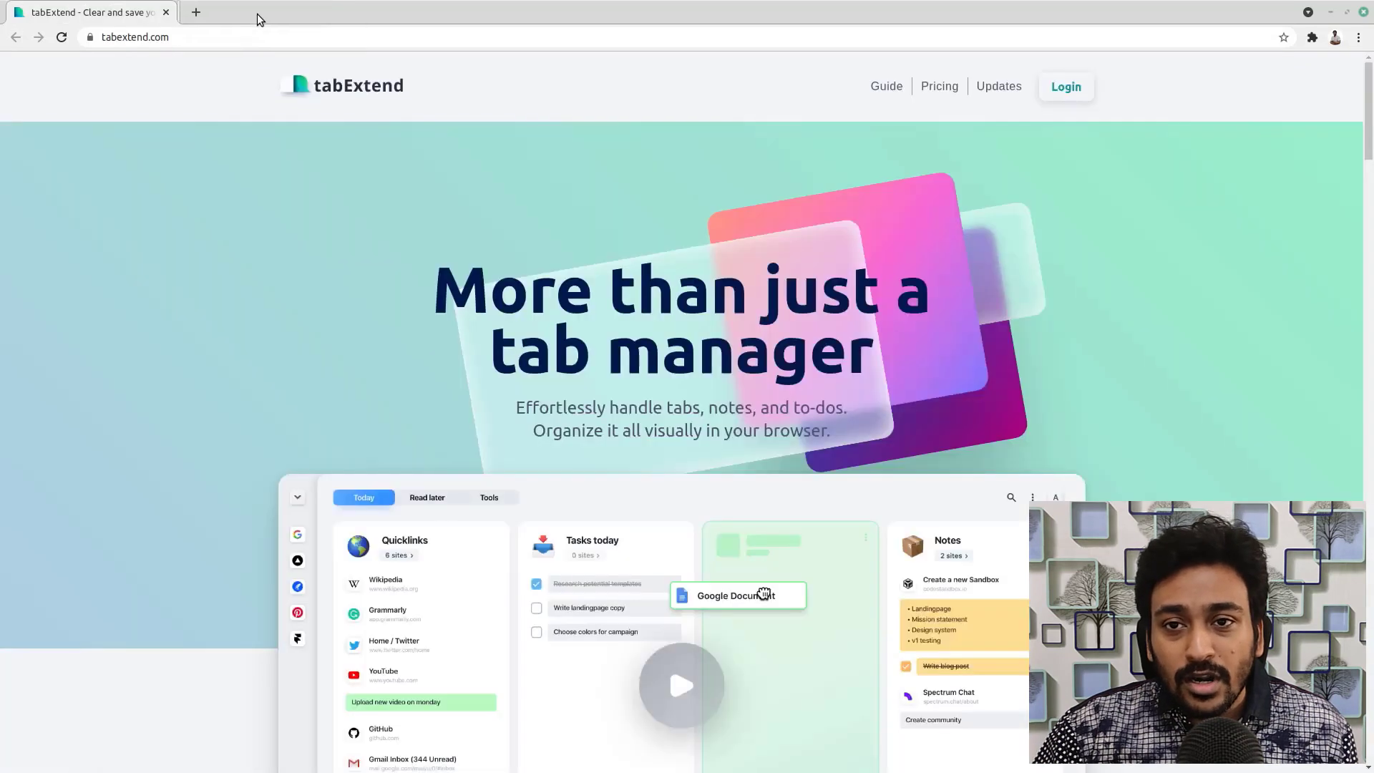
click(192, 13)
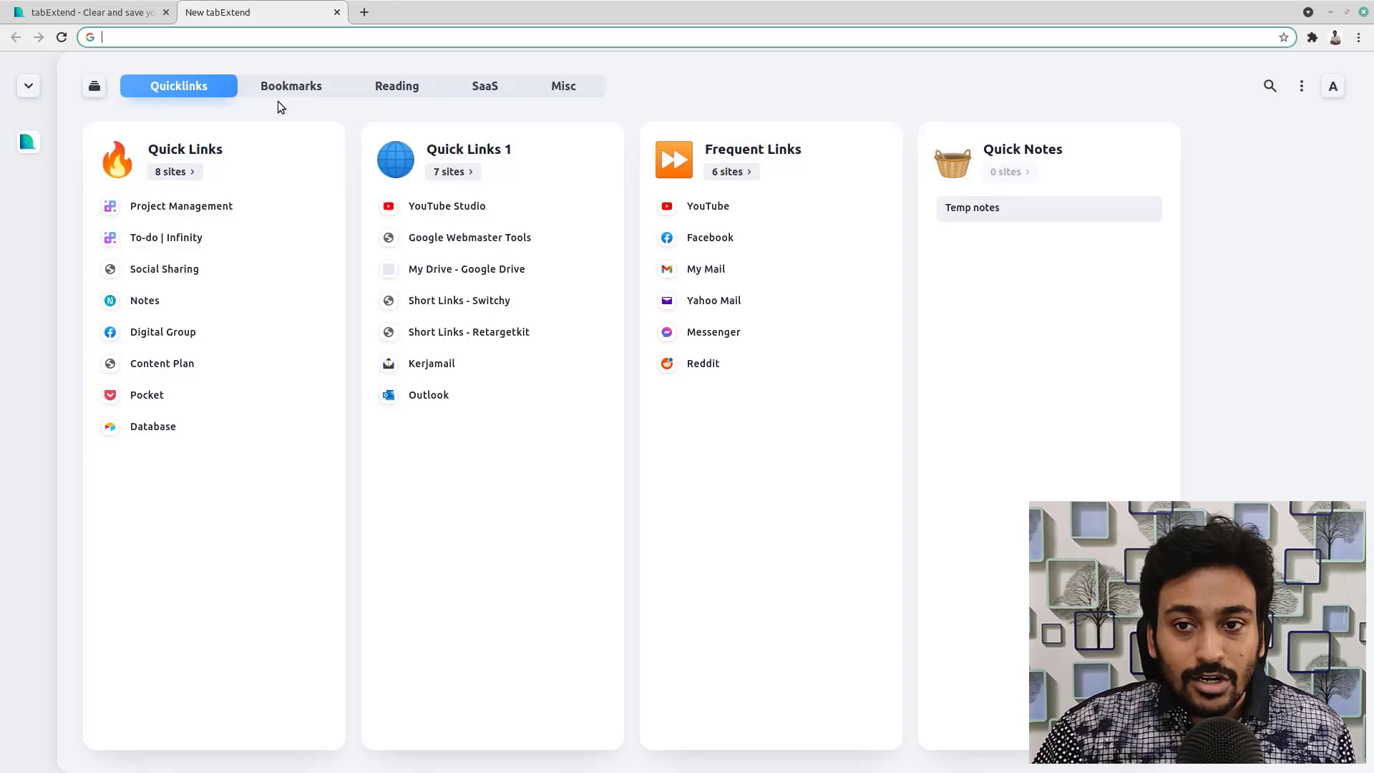
Step: Browse the Bookmarks and Reading categories, then return to Quicklinks
click(278, 98)
click(277, 99)
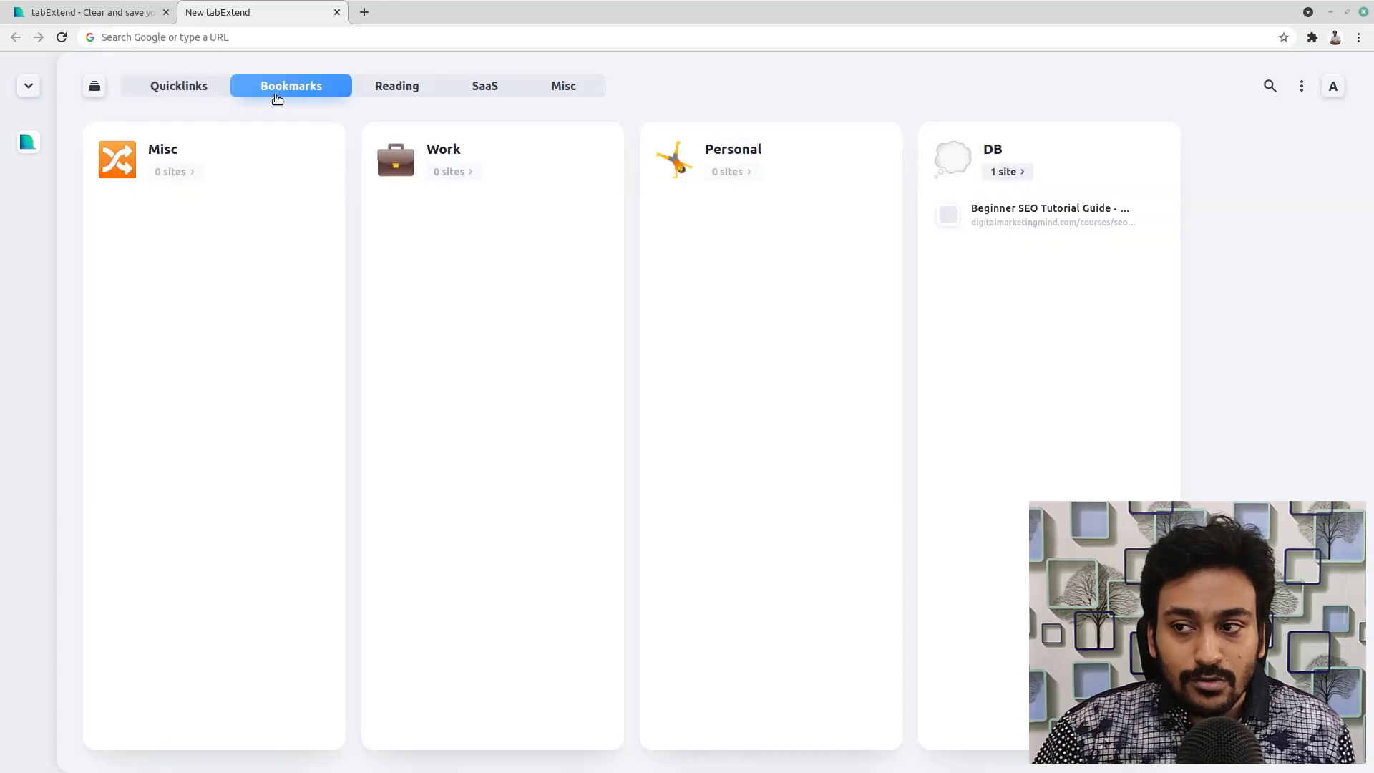
click(394, 93)
click(144, 89)
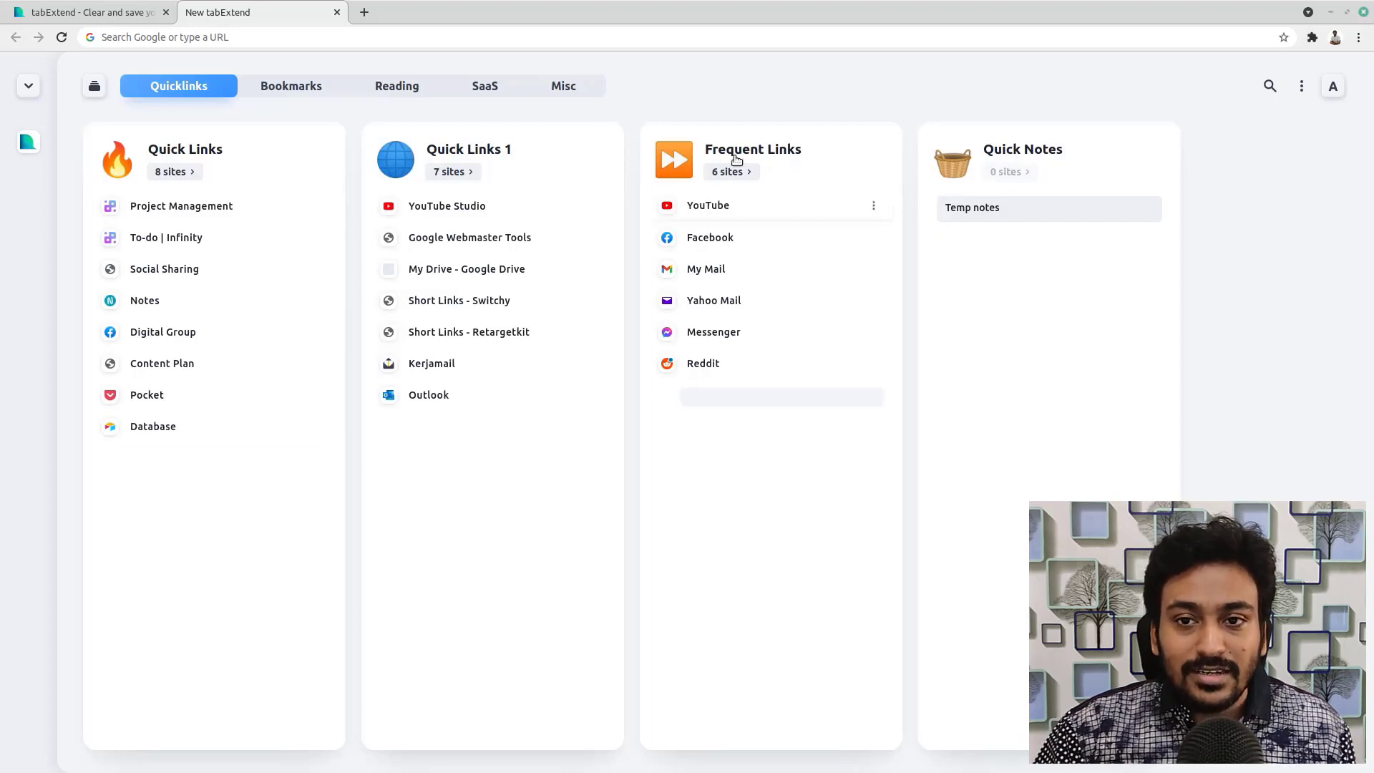
Step: Show the workspace dropdown listing Quick, Business, Crypto and Personal, with Quick active
click(94, 91)
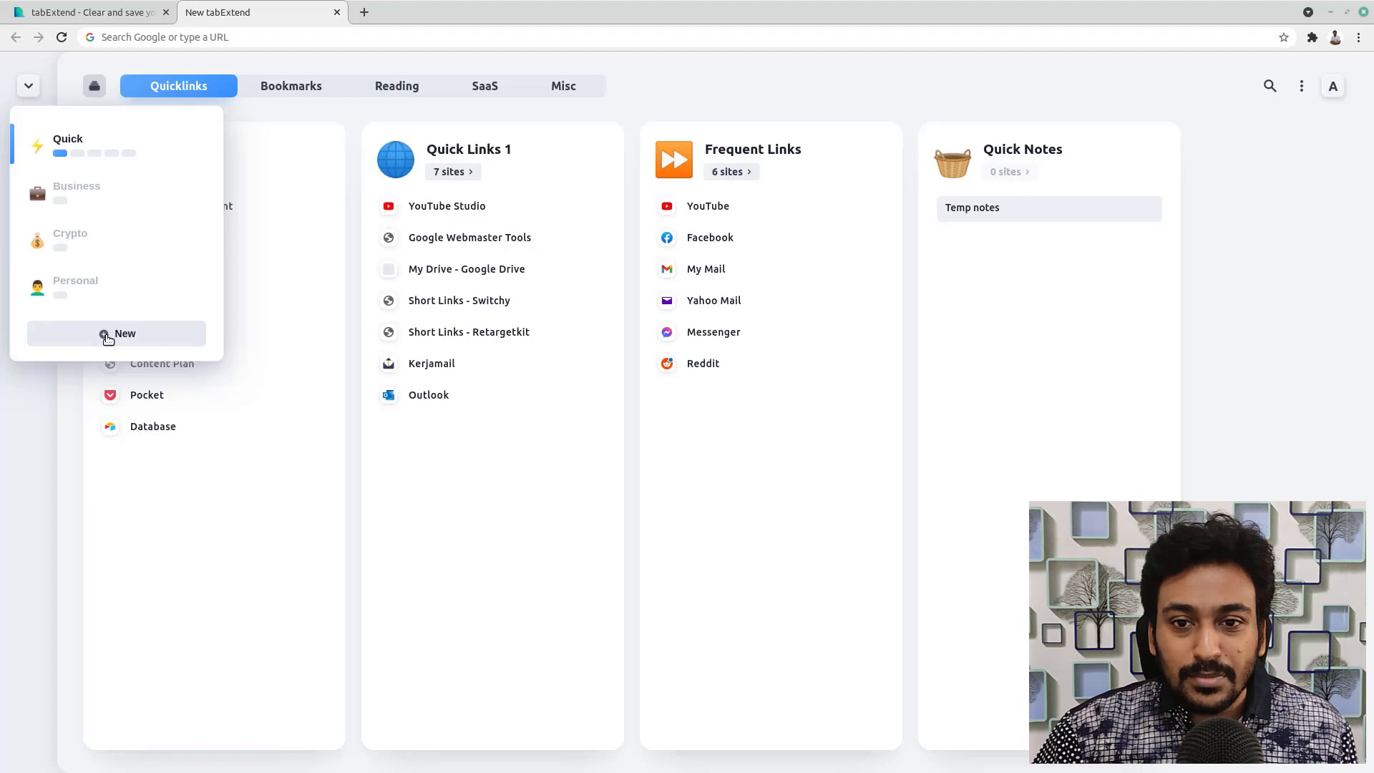
Step: Create a new workspace, rename it 'Video Demo' in its settings, and save
click(108, 336)
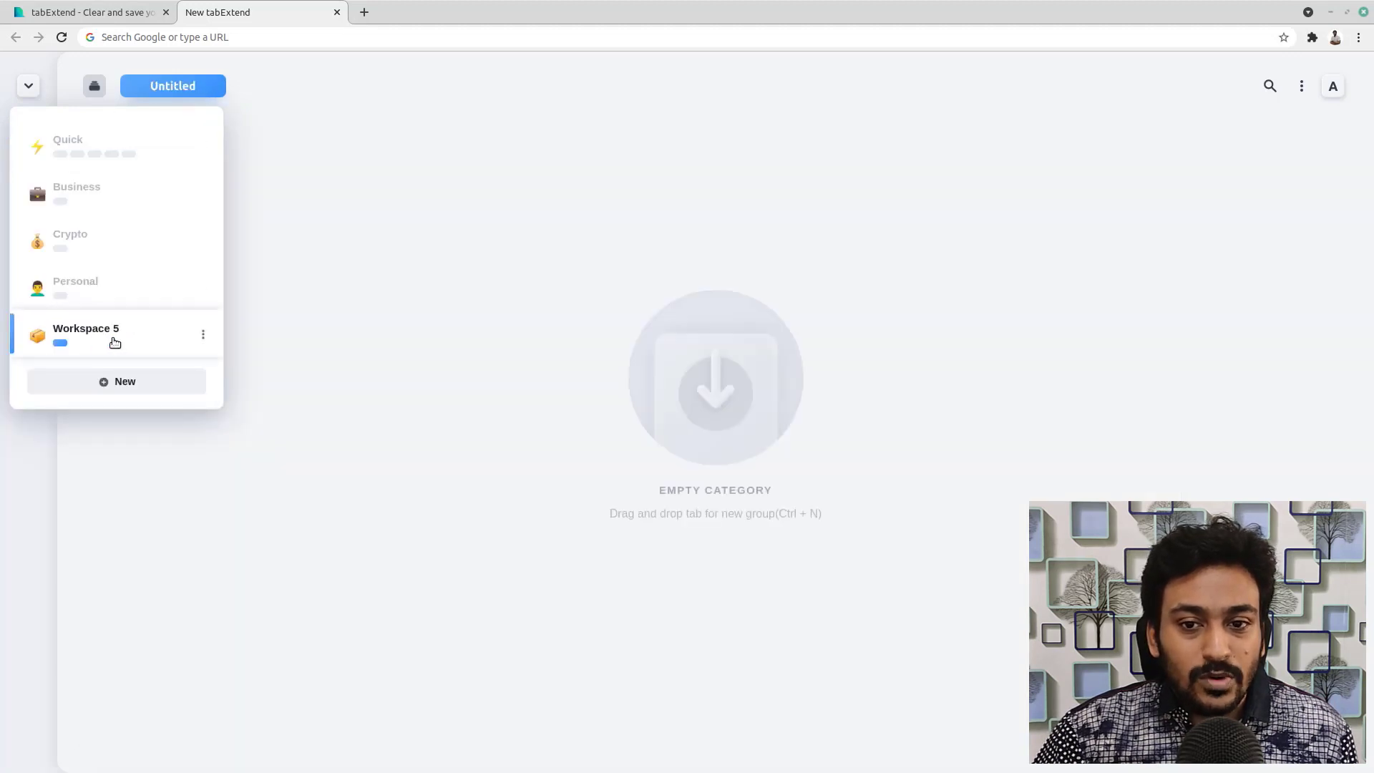
click(204, 335)
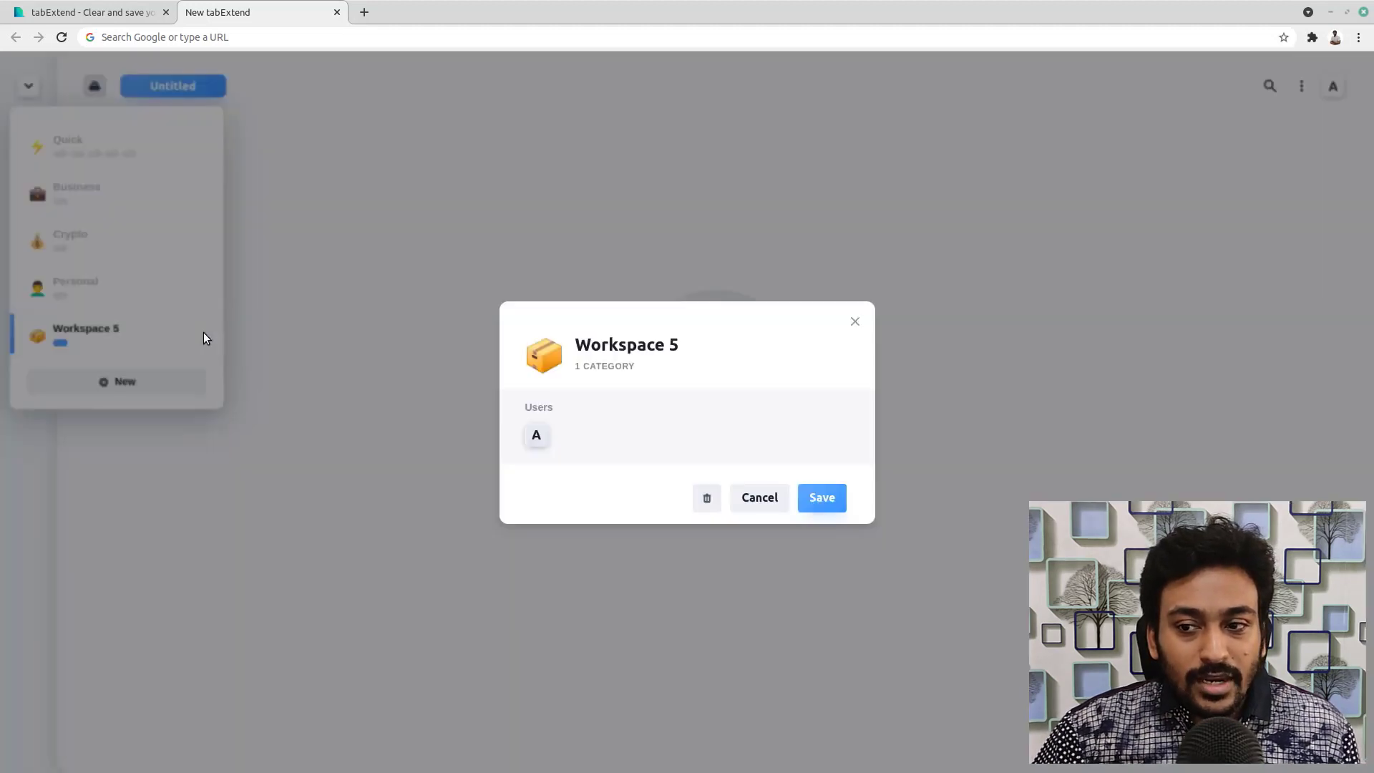
click(629, 346)
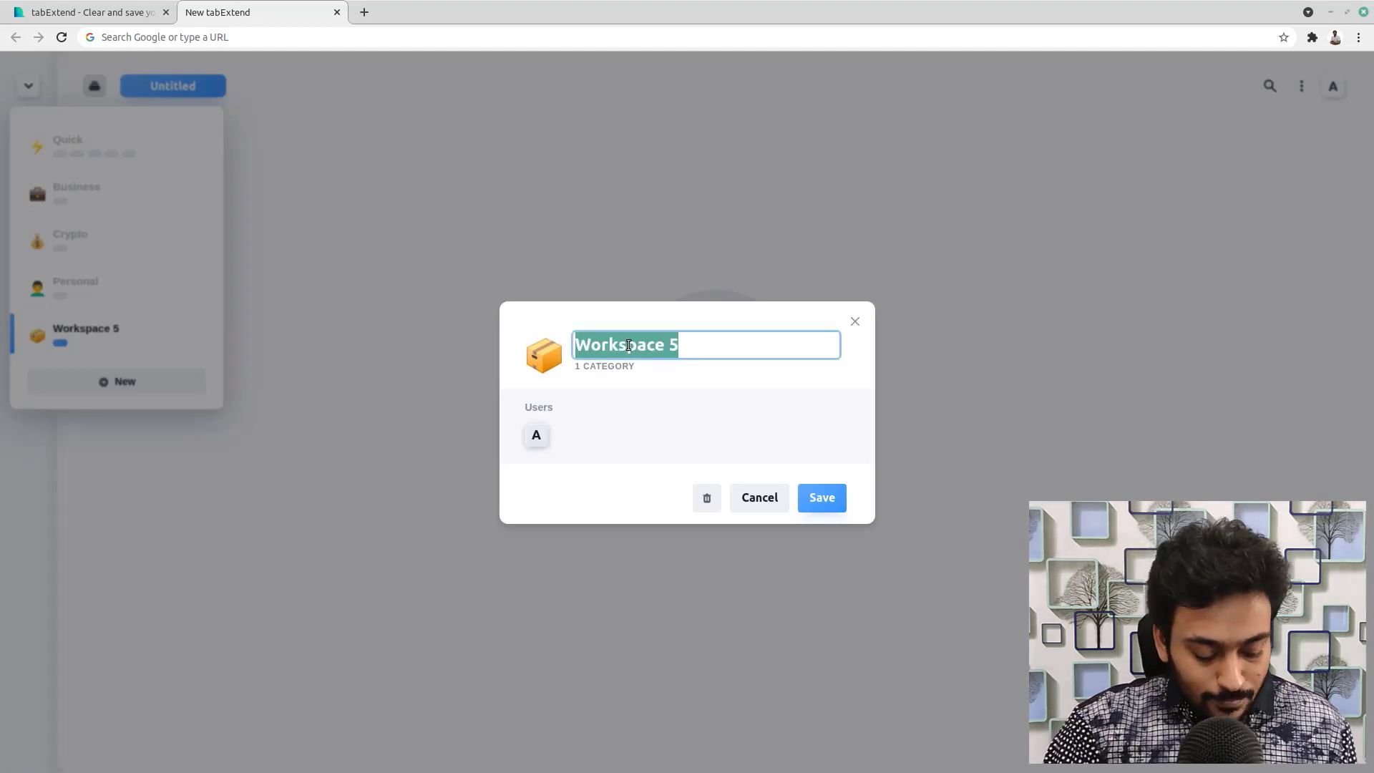
text(Video D)
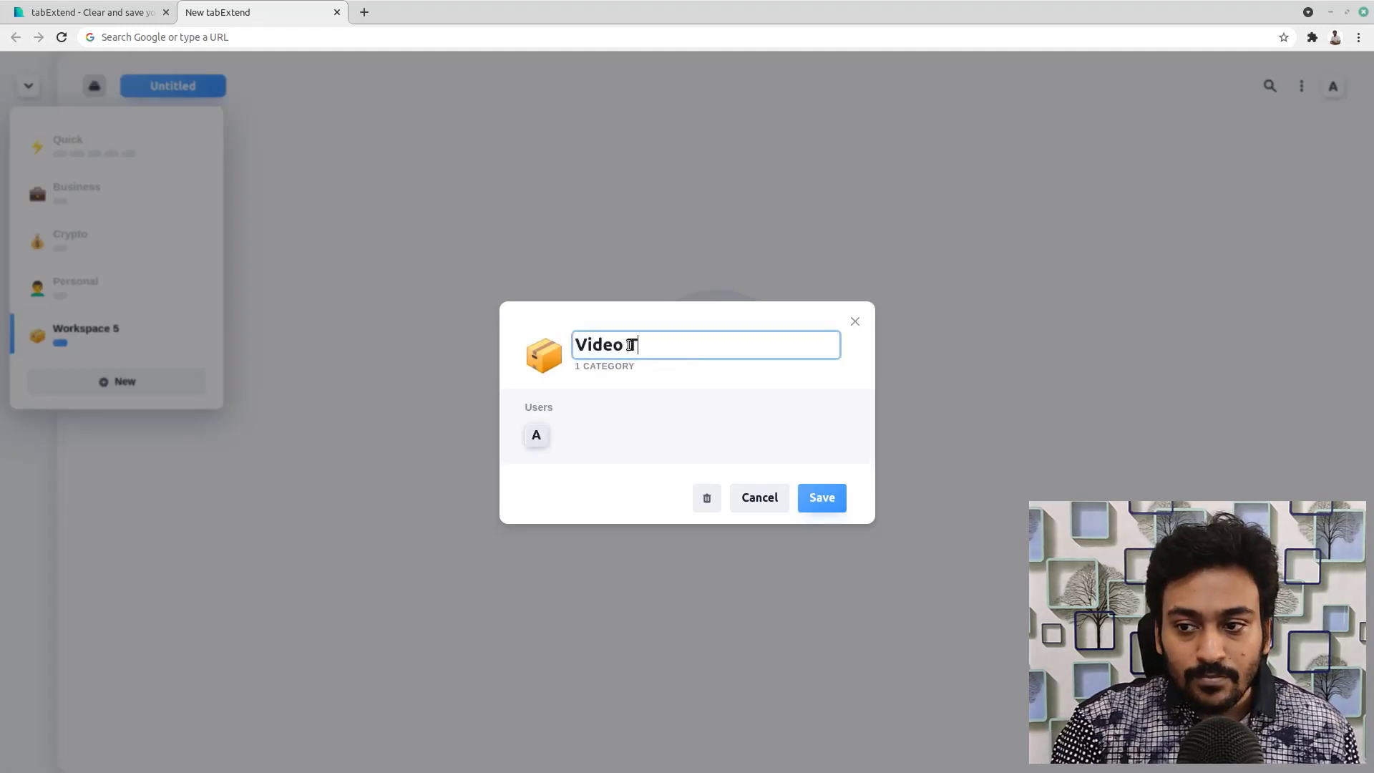
text(emo)
key(Return)
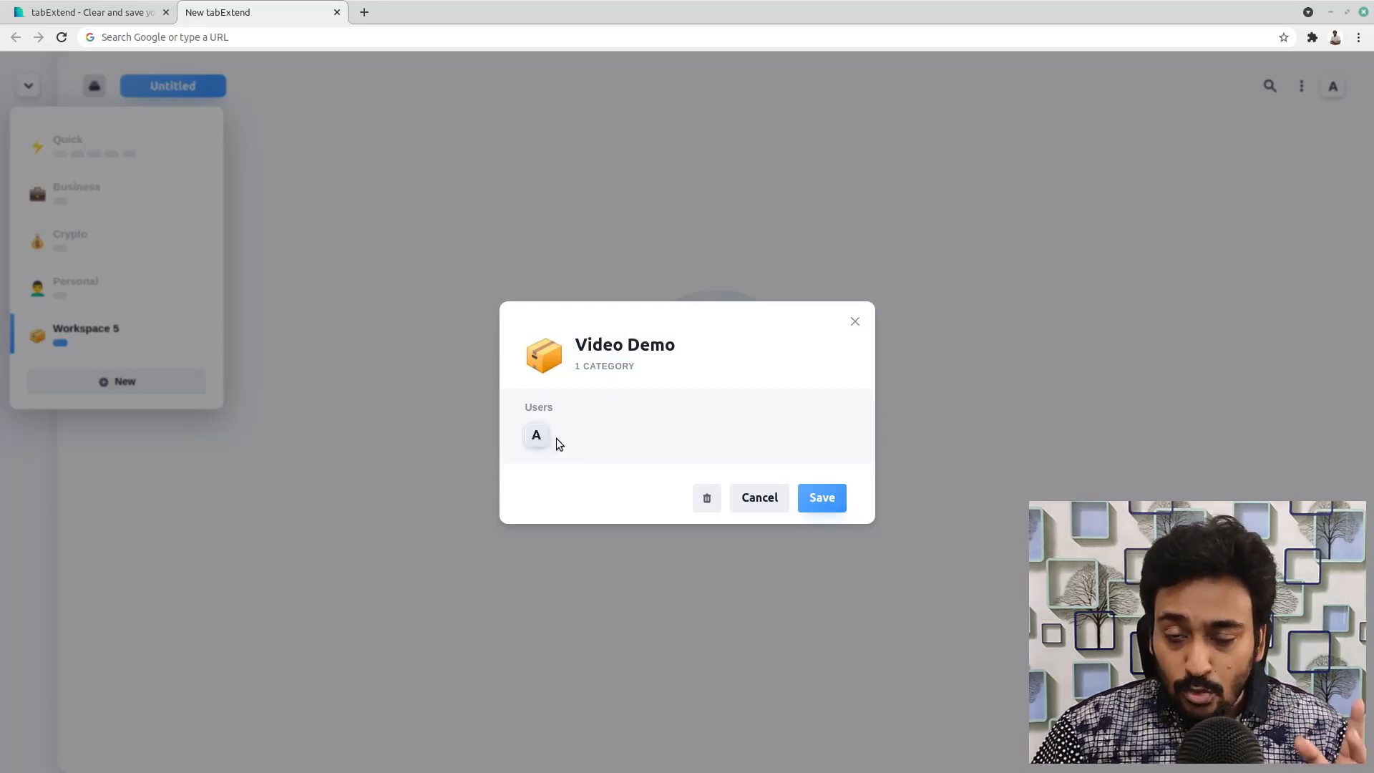
click(828, 499)
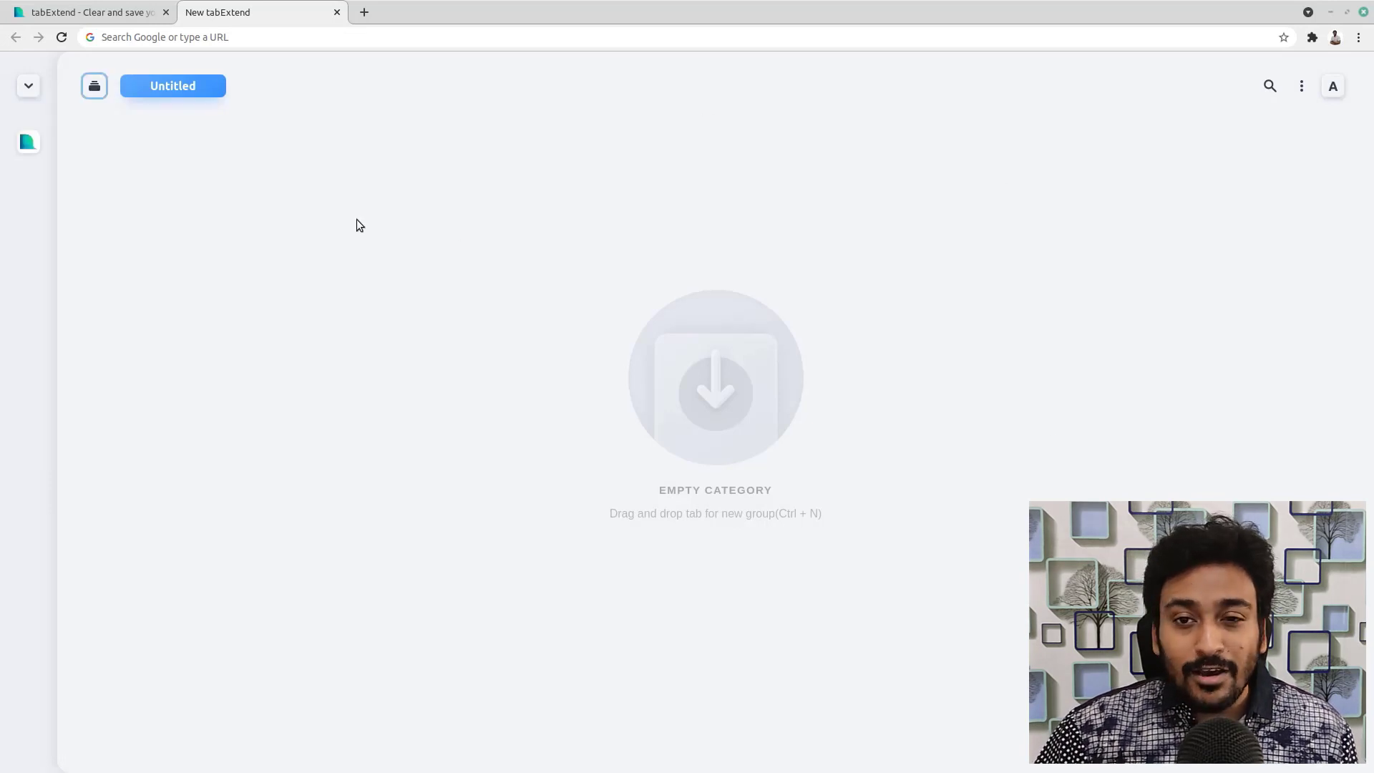
Step: Load google.com in a new browser tab and move that tab into second place
click(176, 86)
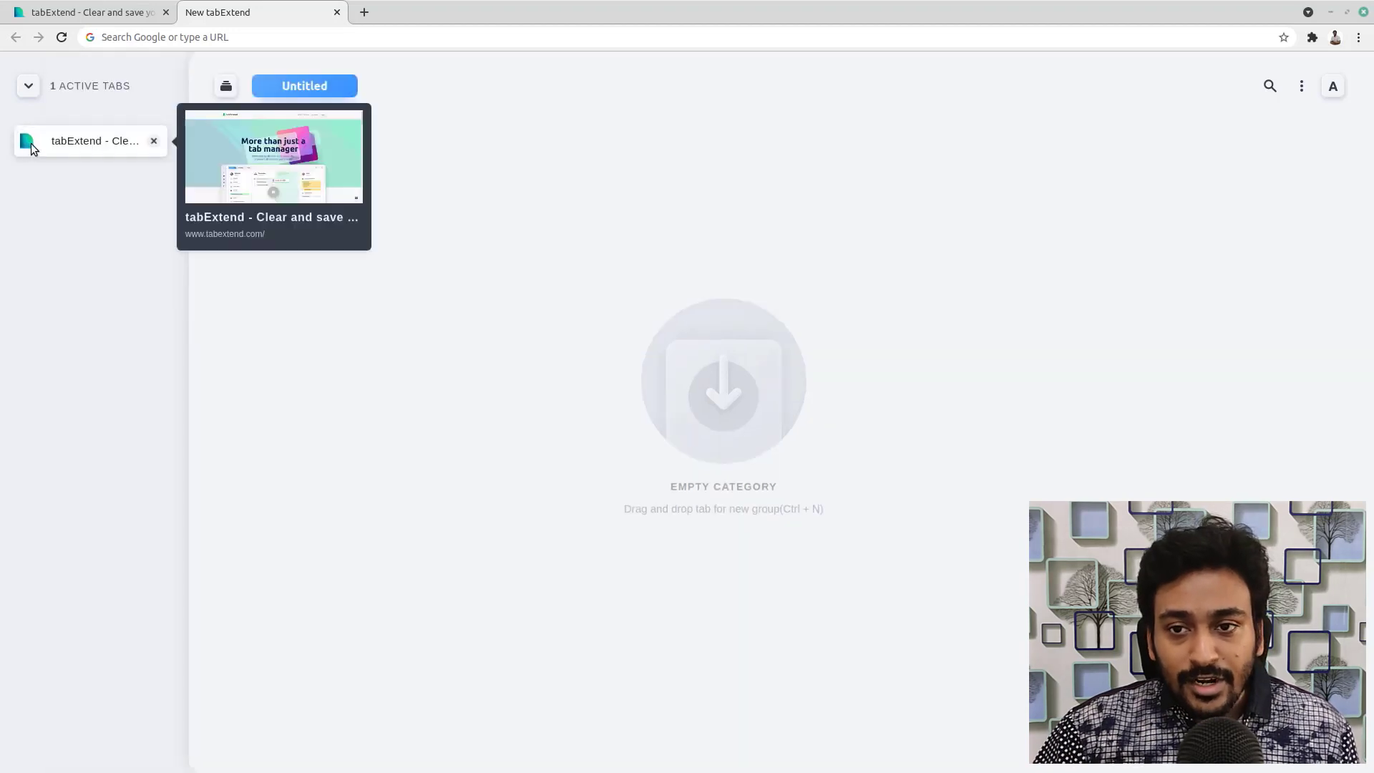
click(366, 13)
text(goo)
key(Return)
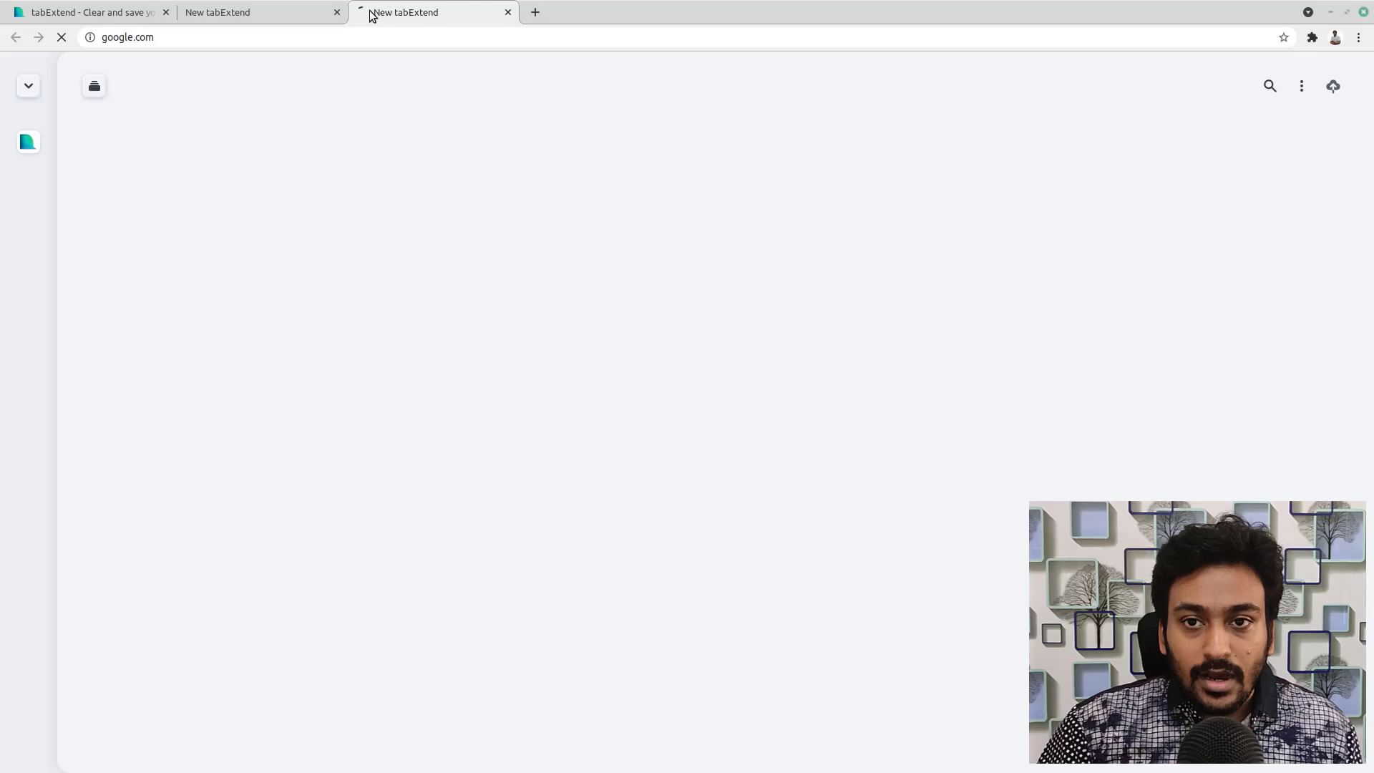
drag(377, 12, 332, 10)
Step: Reload the tabExtend dashboard so the Google tab appears among its active tabs
click(393, 9)
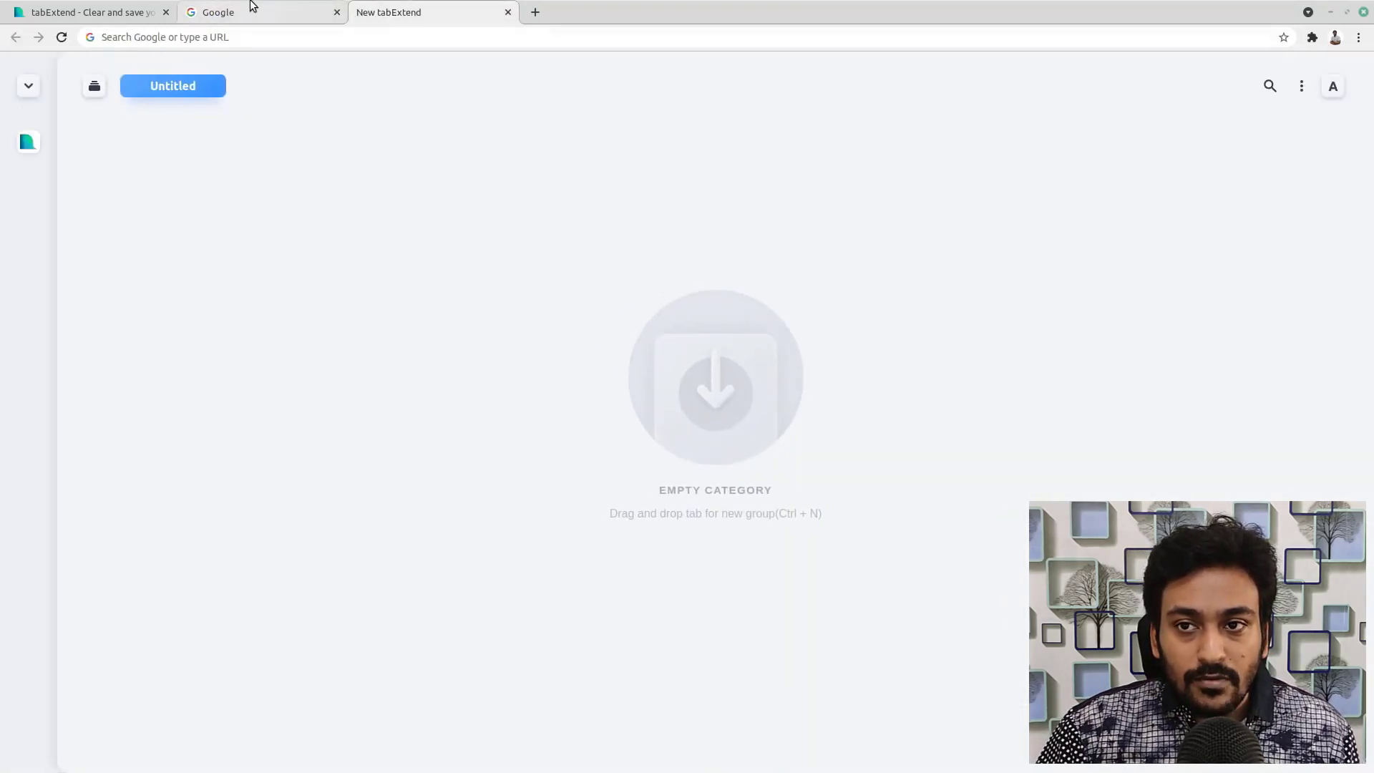
click(252, 9)
click(414, 12)
click(60, 39)
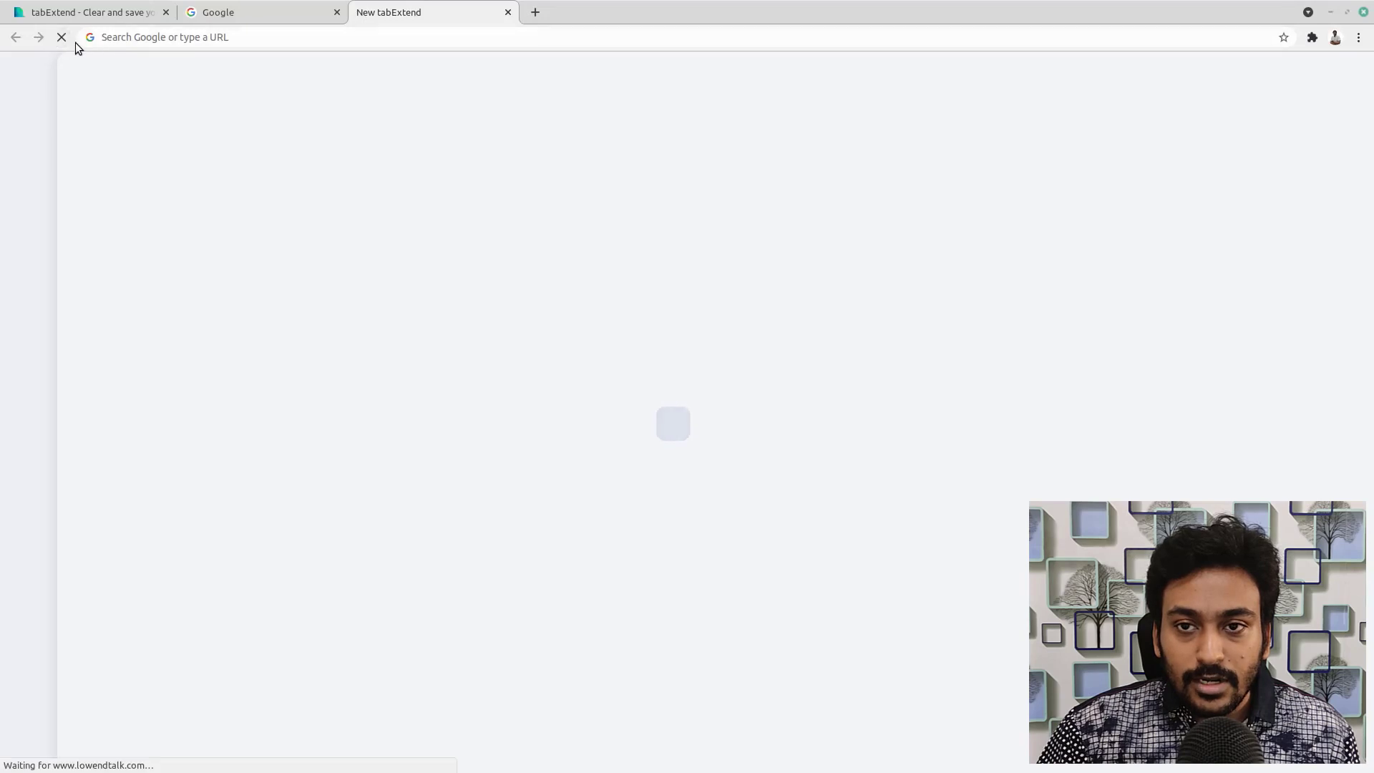
mouse_move(41, 183)
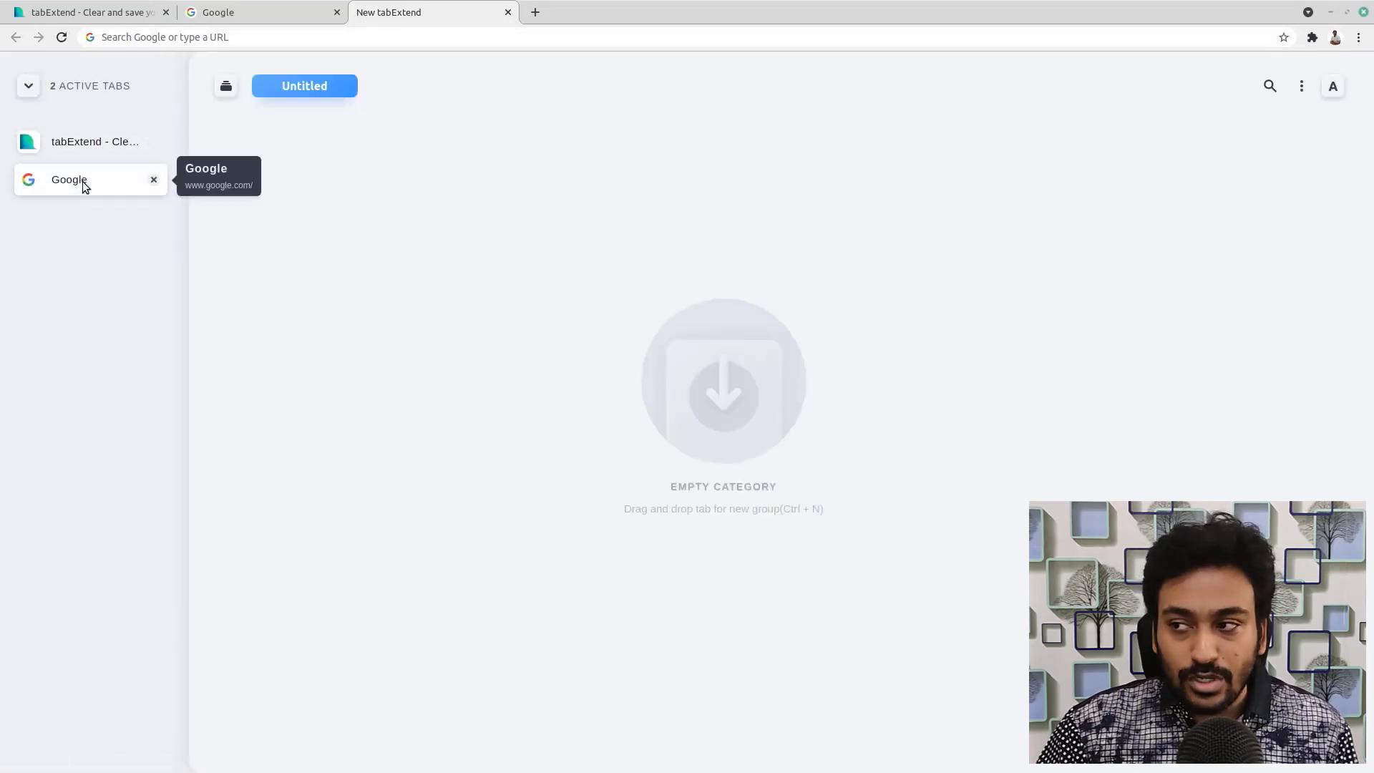
click(1303, 89)
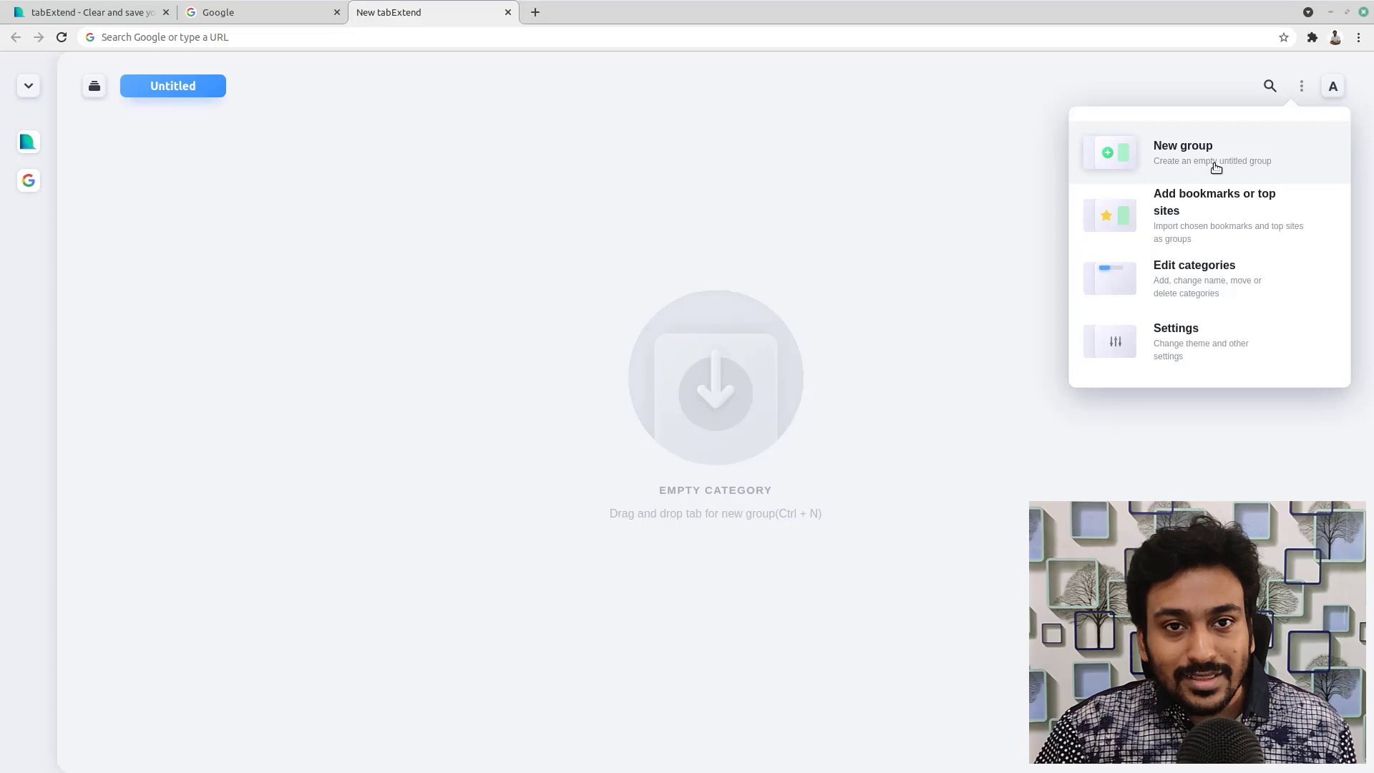
Step: Add a new group to the board and name it 'Search Engines'
click(1175, 169)
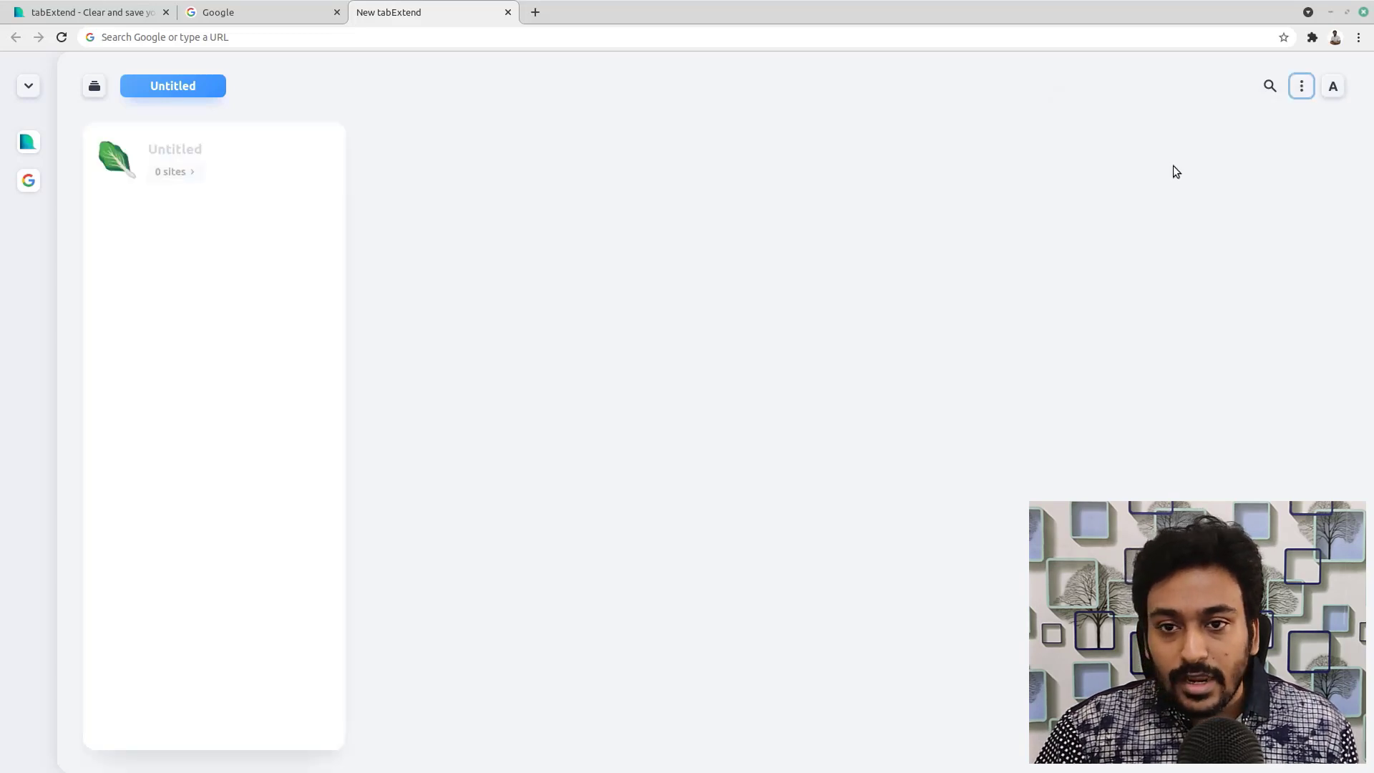
click(167, 149)
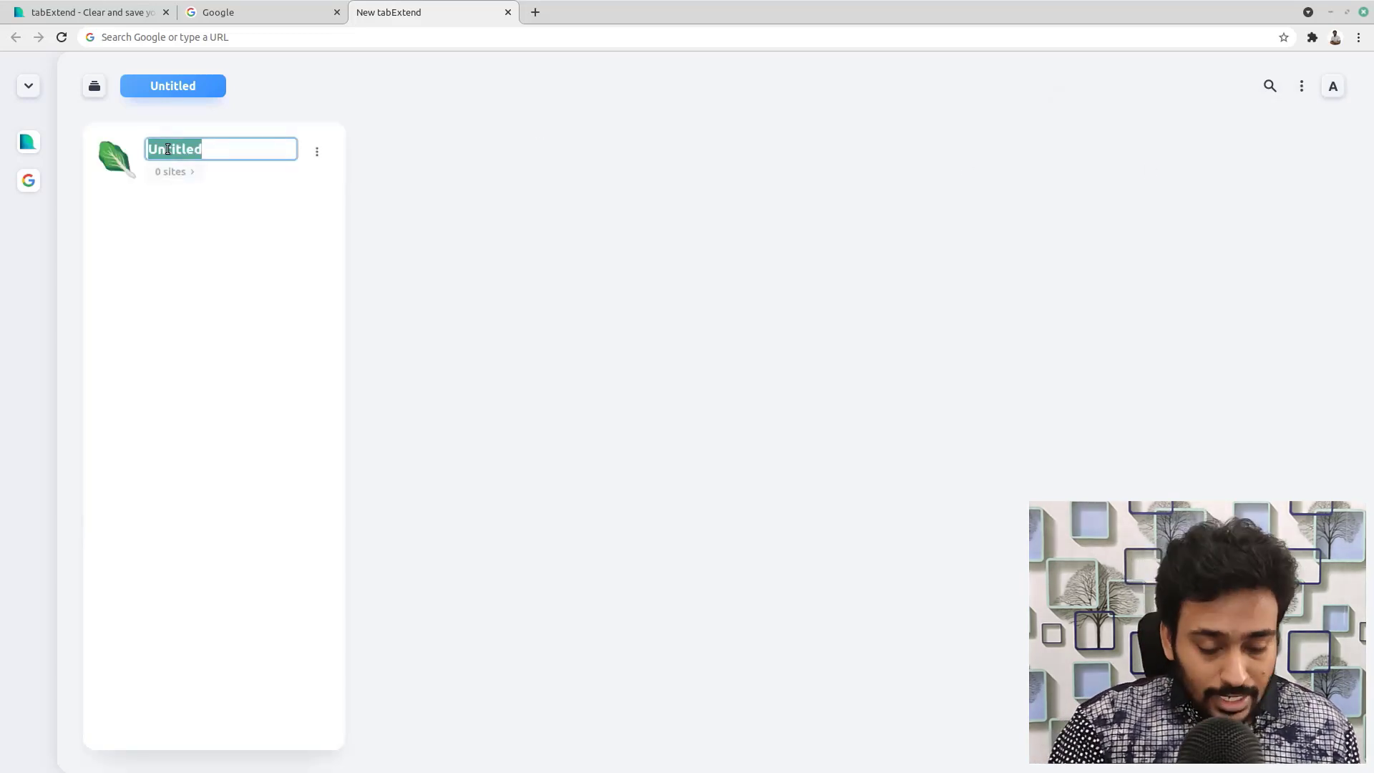
text(Search n)
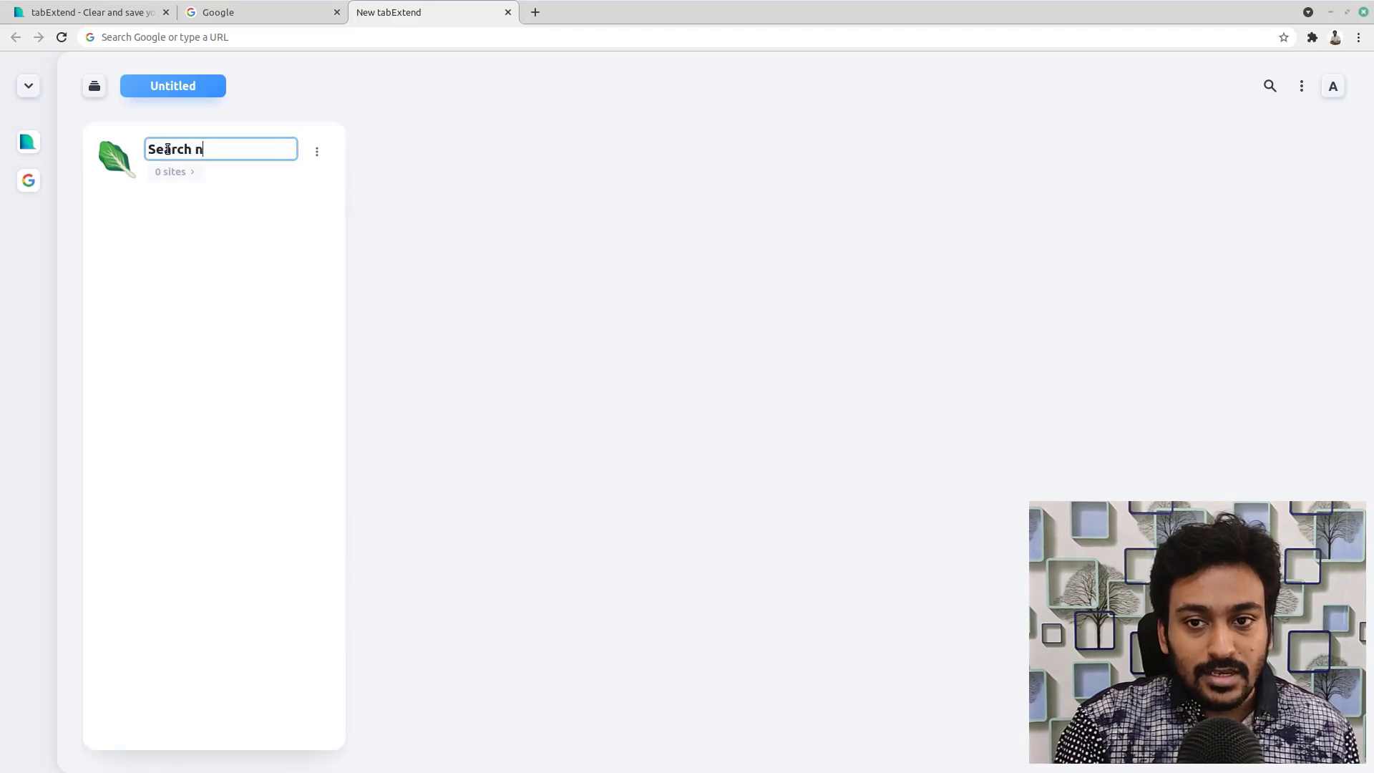
key(BackSpace)
text(ENgine)
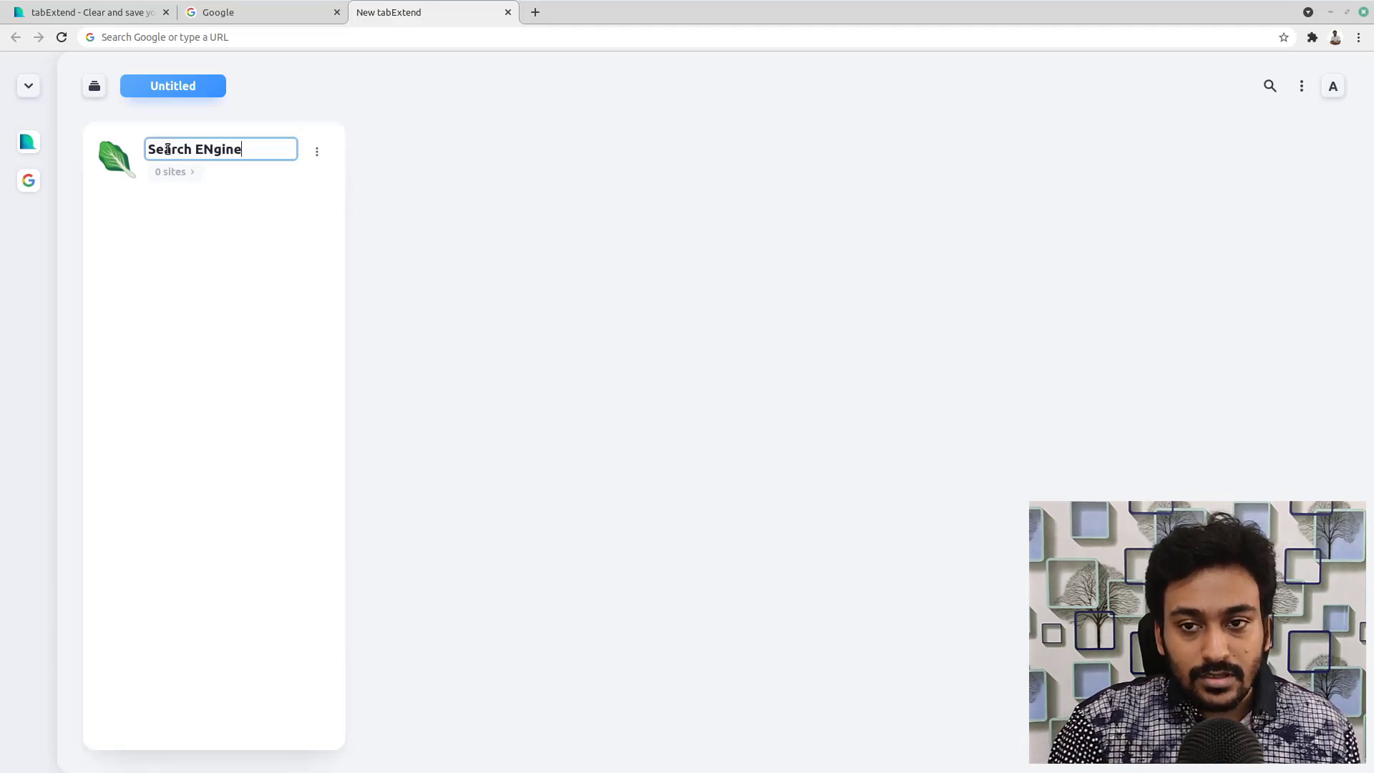
key(BackSpace)
key(BackSpace)
key(BackSpace)
key(BackSpace)
key(BackSpace)
text(ngine)
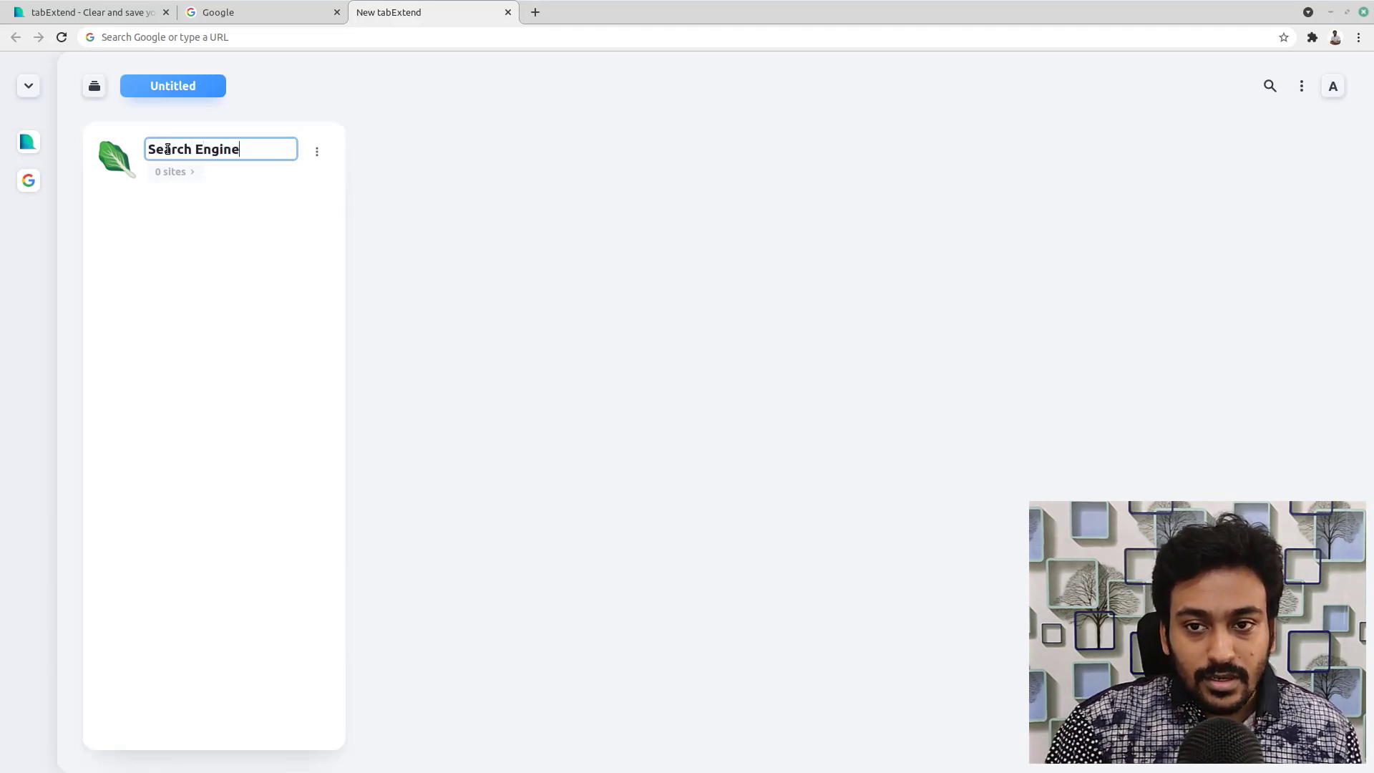
text(s)
key(Return)
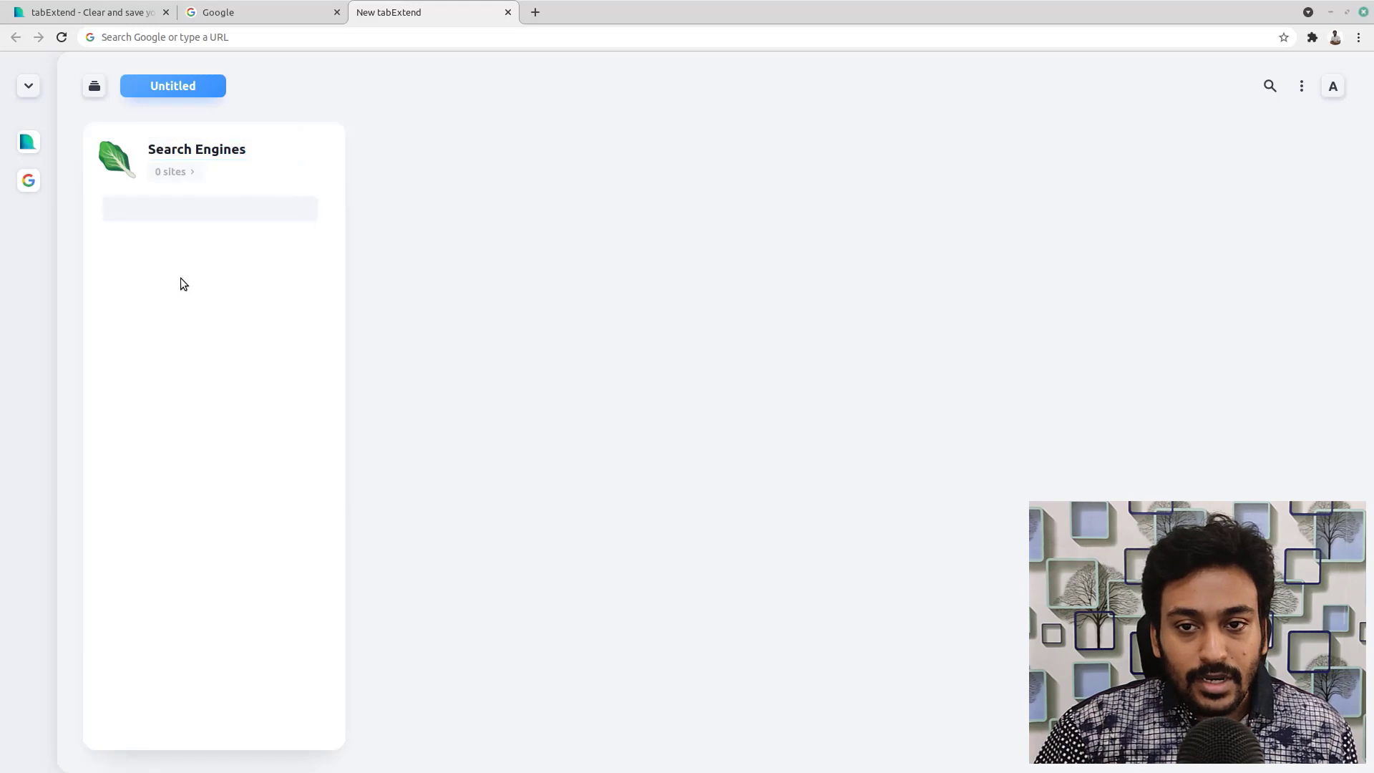
Step: Save the open Google tab into the Search Engines group
click(118, 164)
click(318, 161)
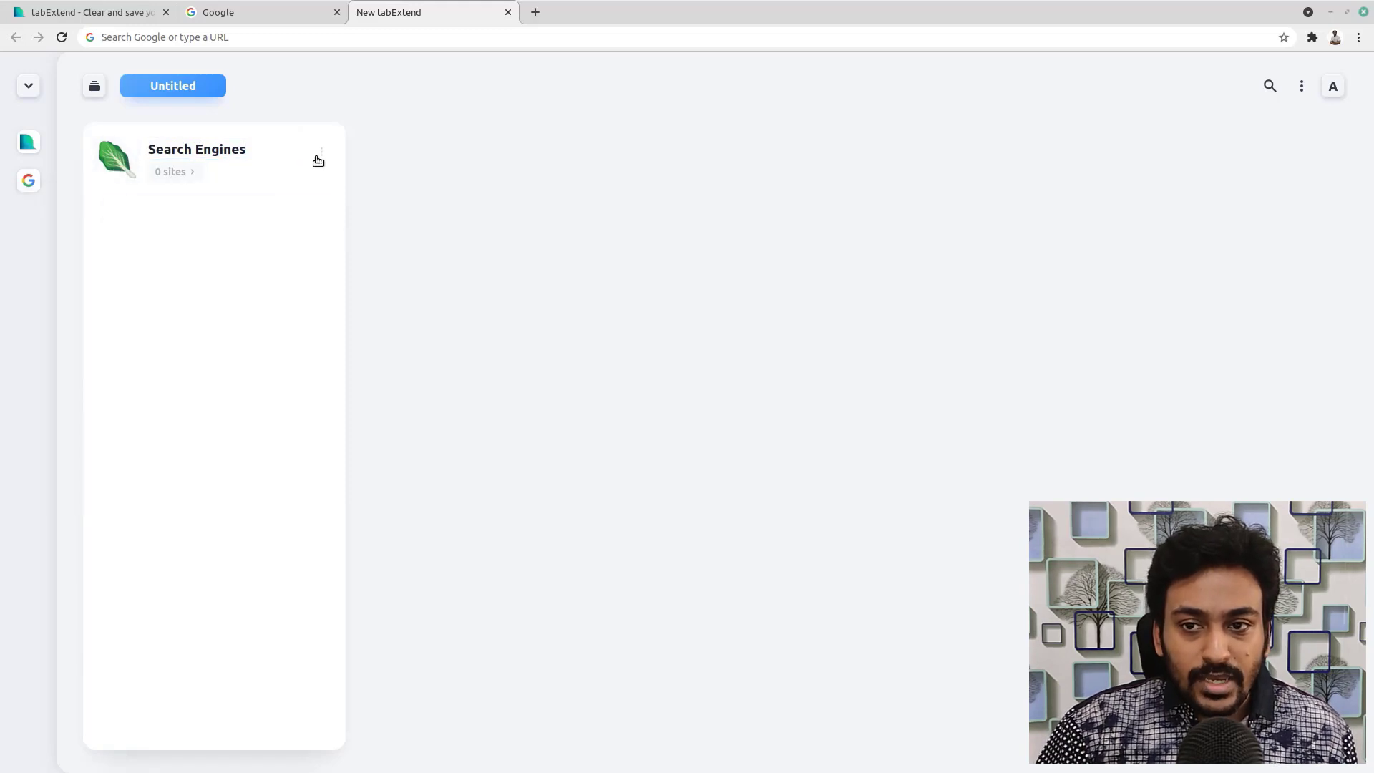
click(317, 153)
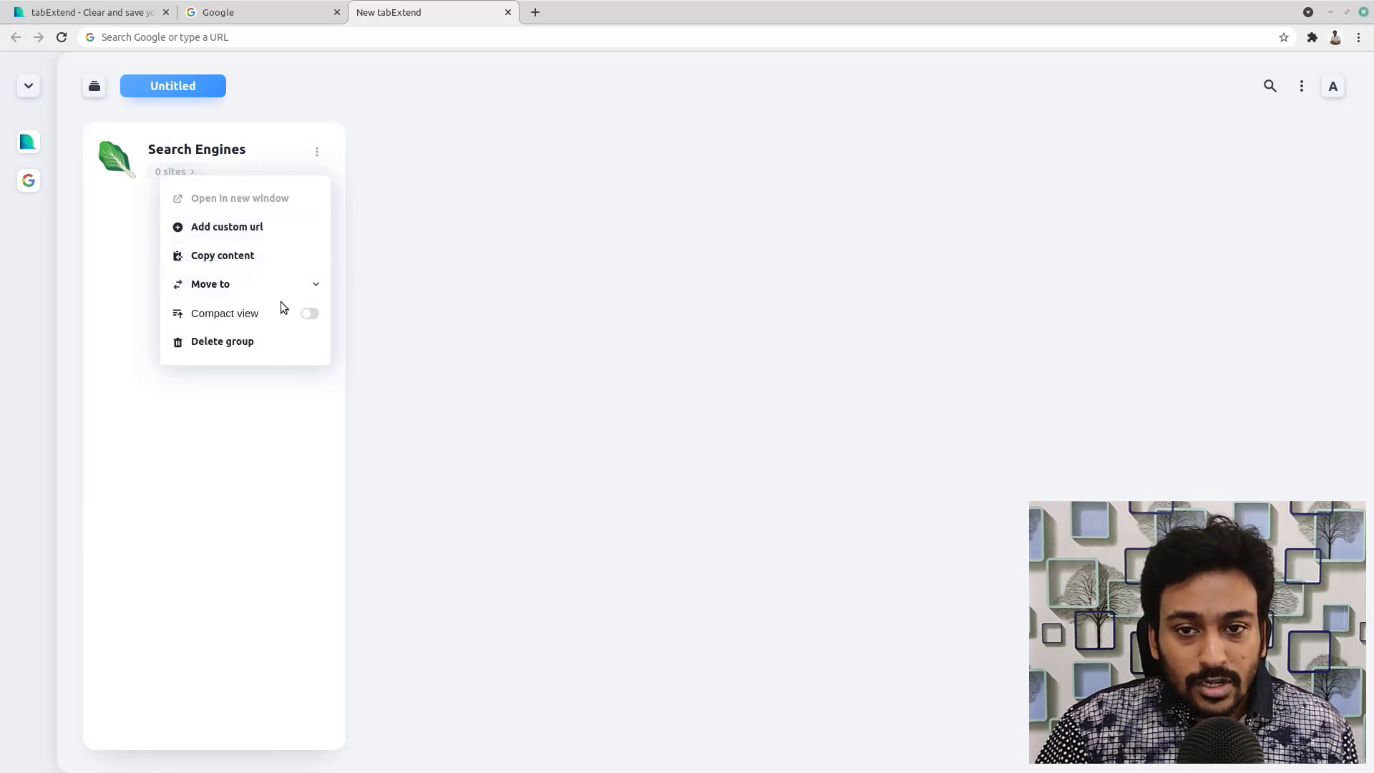
mouse_move(42, 247)
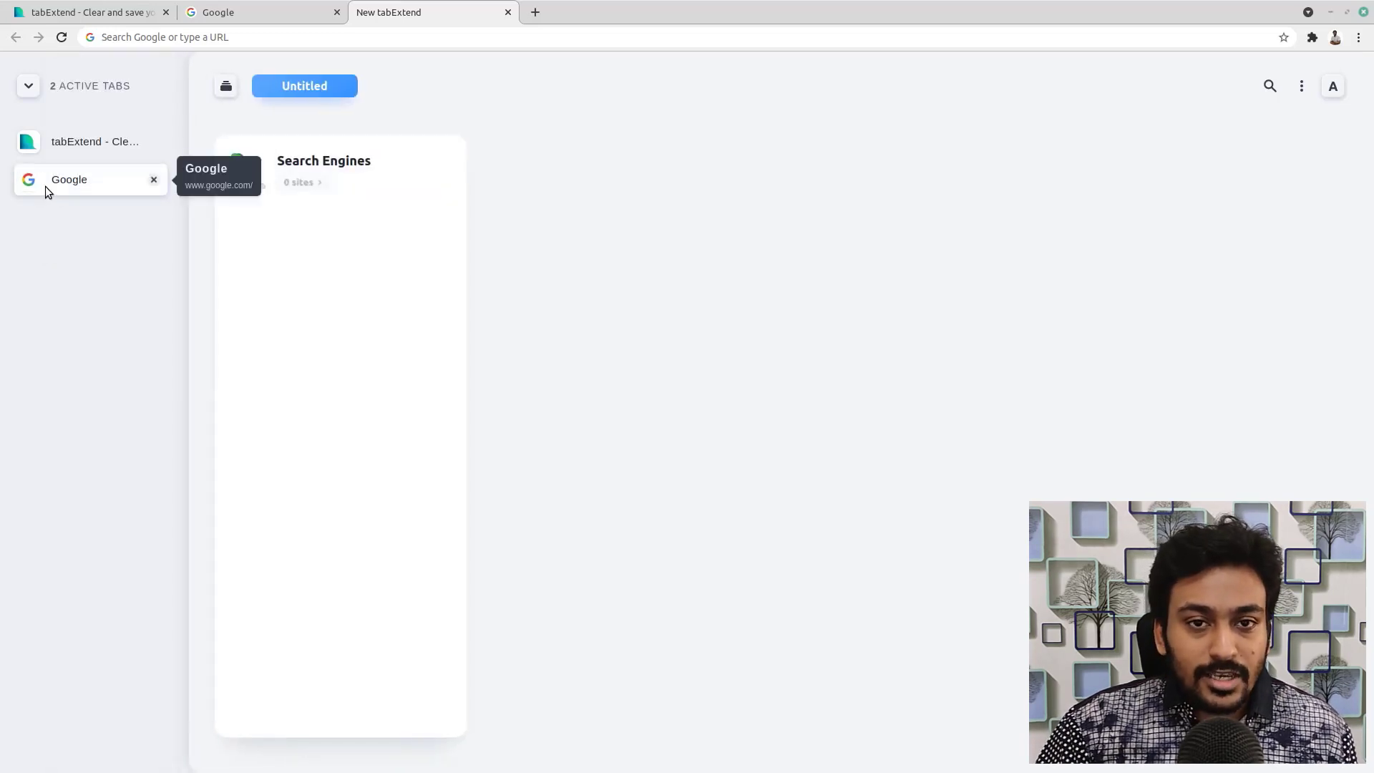
drag(40, 186, 171, 212)
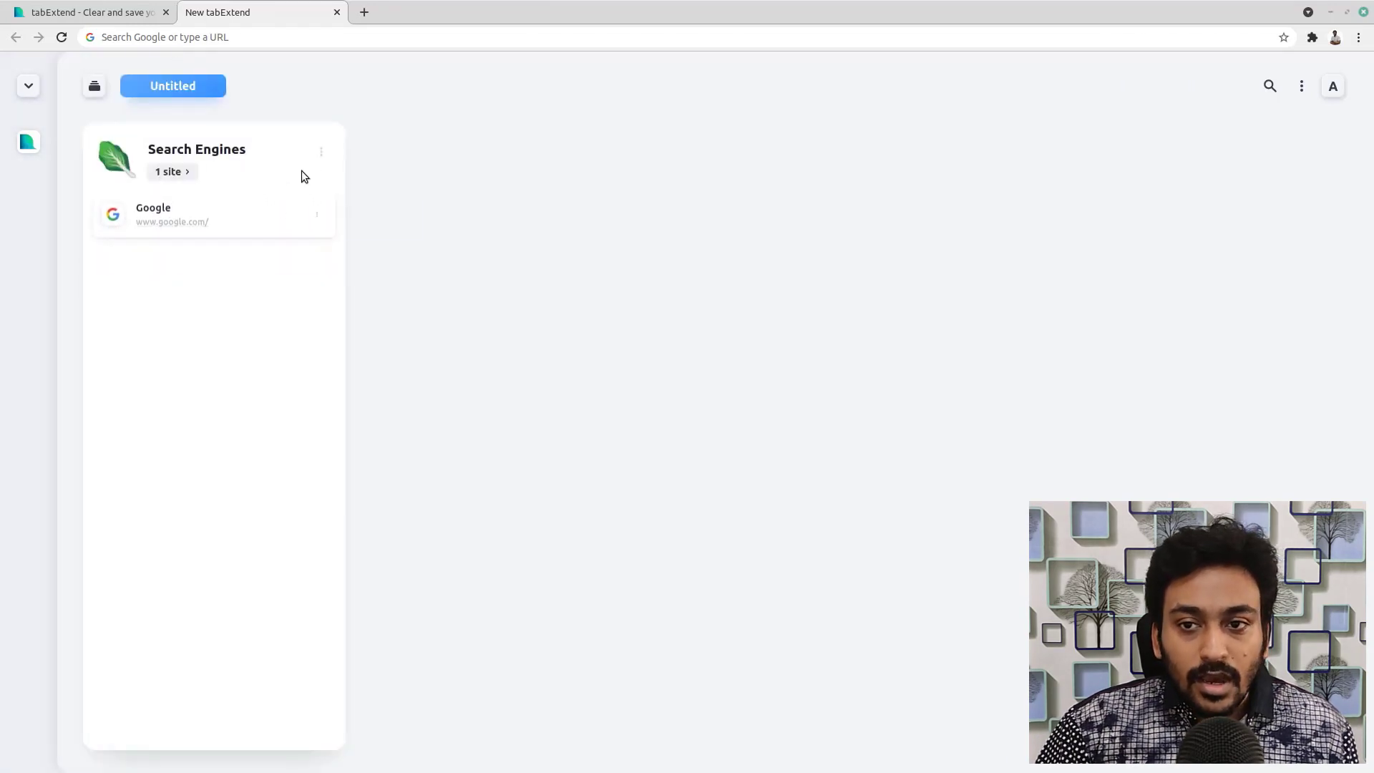
Step: Turn off compact view so Search Engines shows each link's full address
click(319, 152)
click(309, 315)
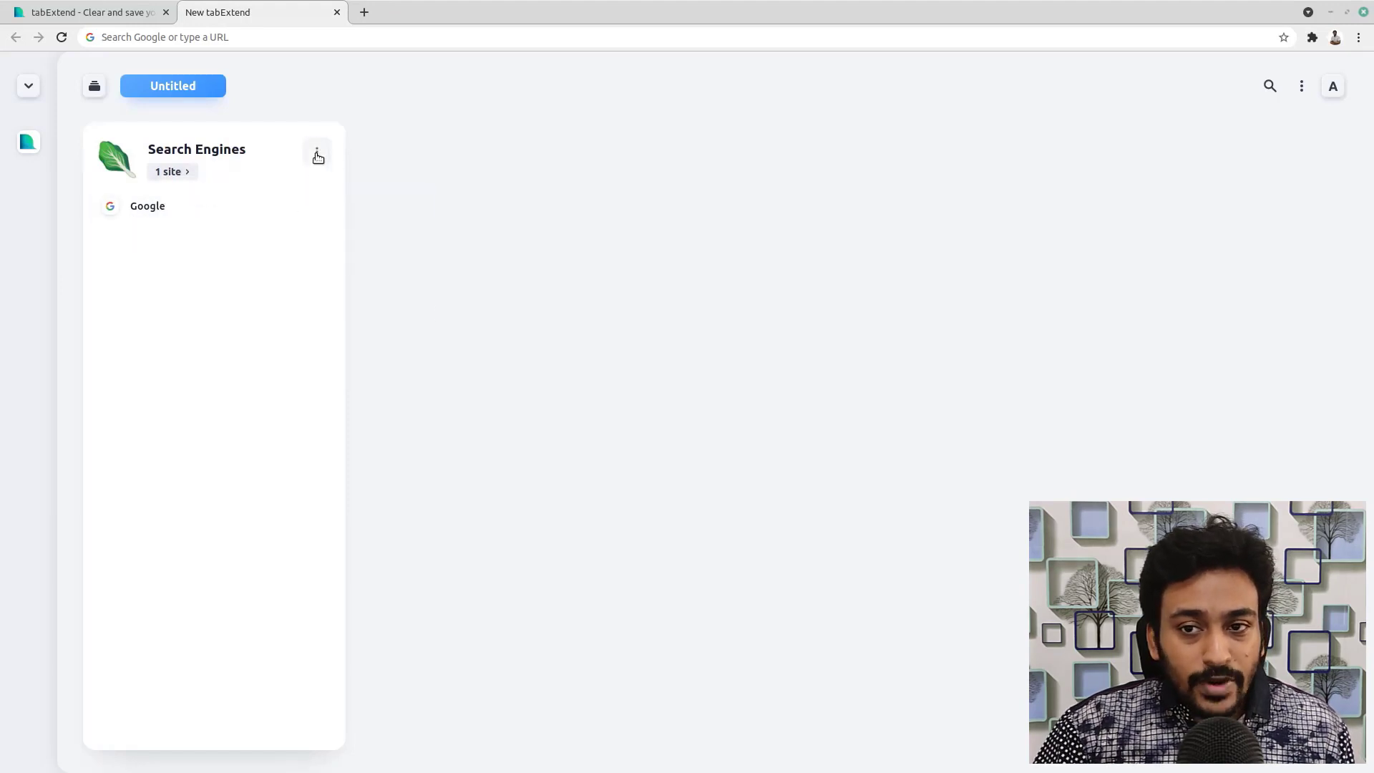
click(318, 154)
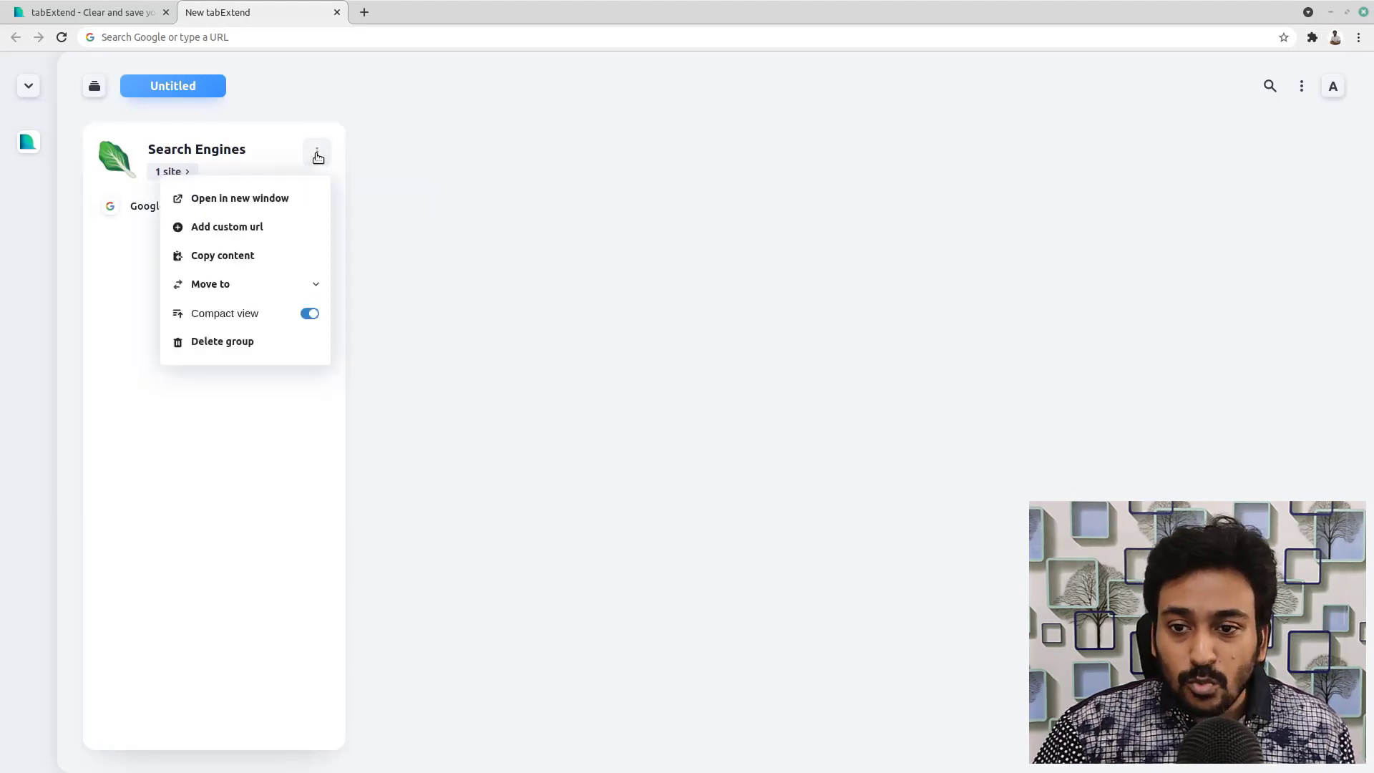
click(306, 314)
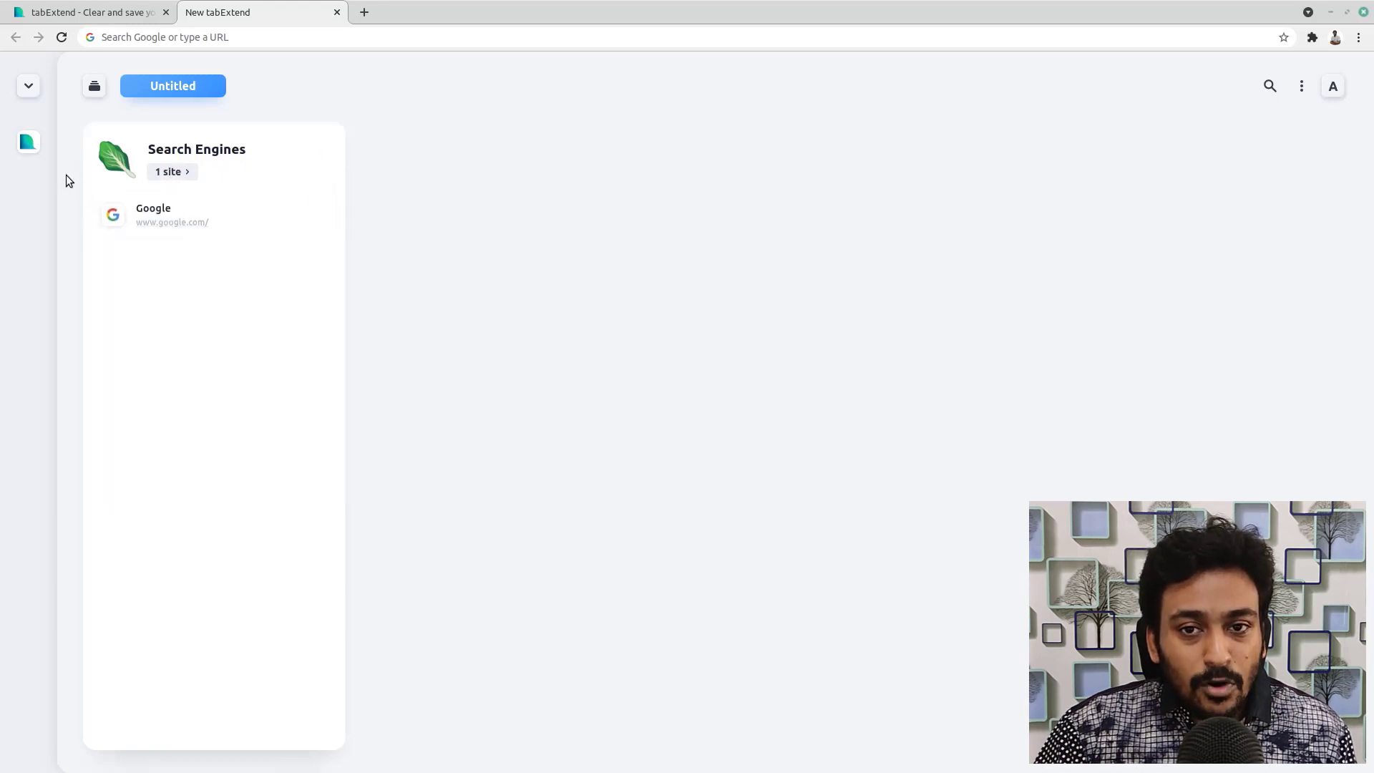
Step: Save the open tabExtend tab into Search Engines, making 2 sites
mouse_move(28, 142)
drag(72, 143, 206, 298)
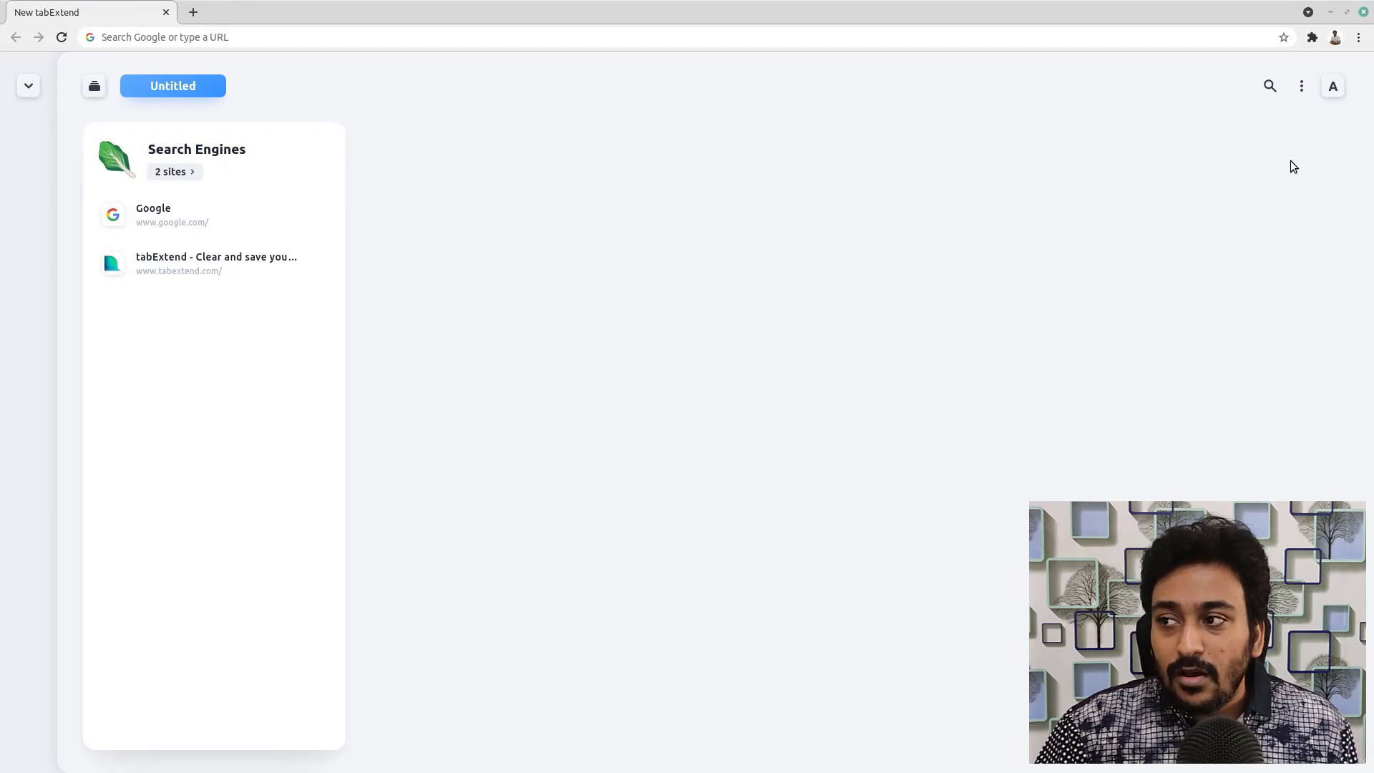
click(1301, 86)
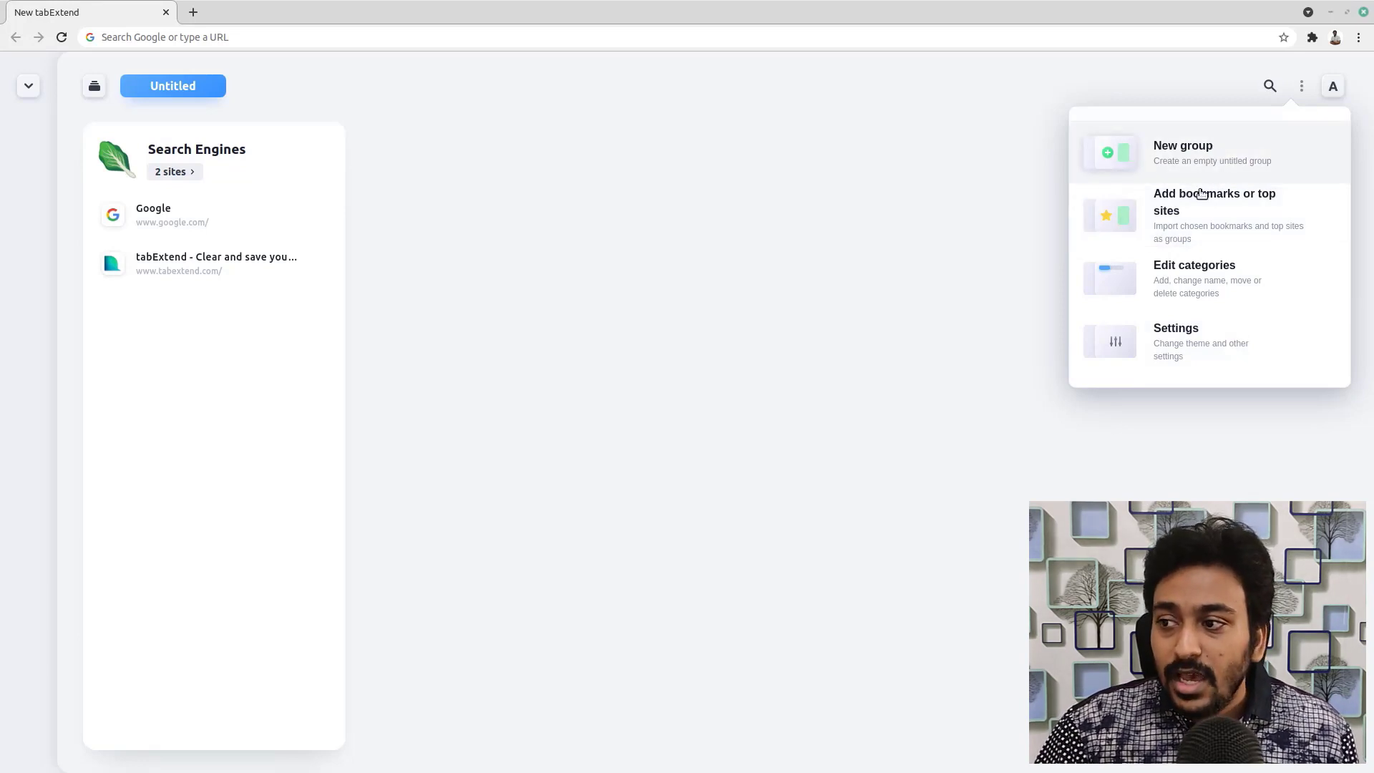
Step: Add a new group named 'Demo 2' beside Search Engines
click(1169, 152)
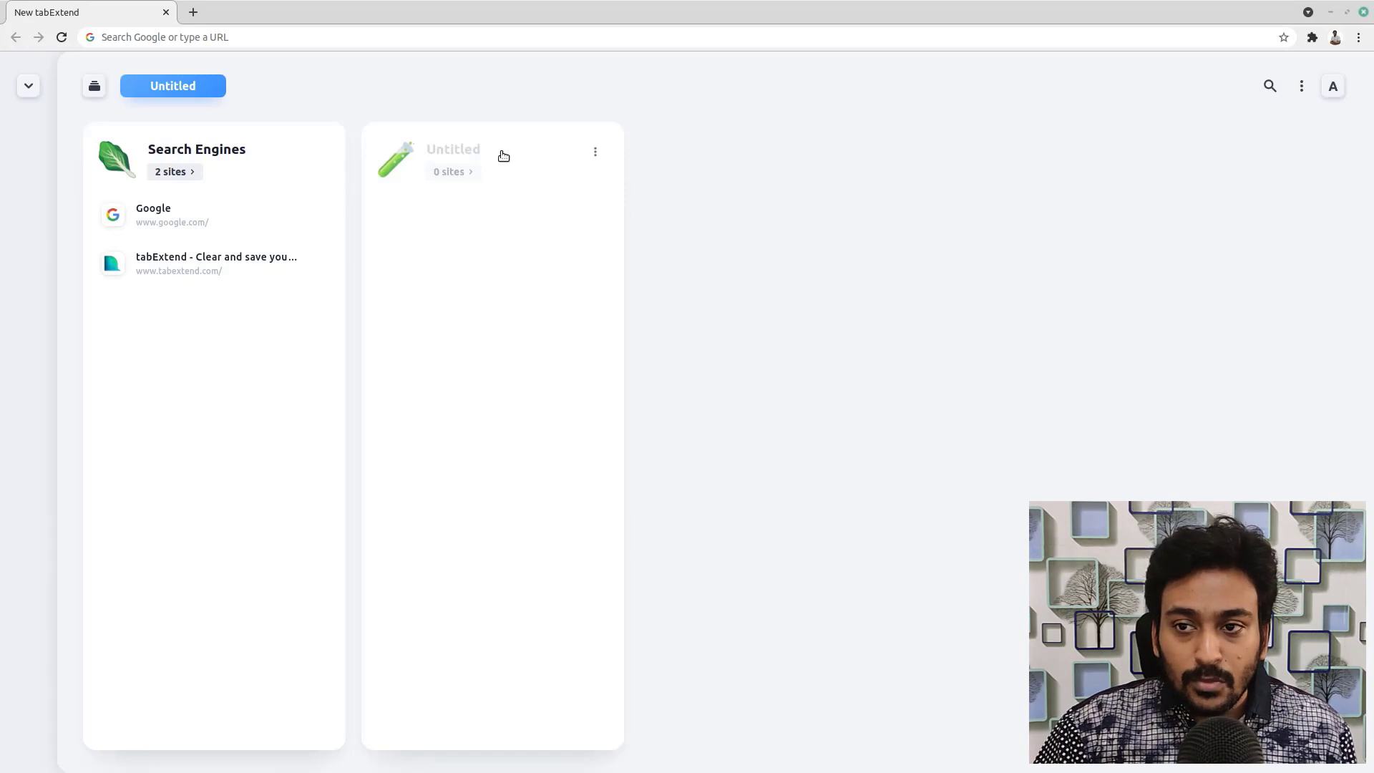
click(448, 151)
text(Demo 2)
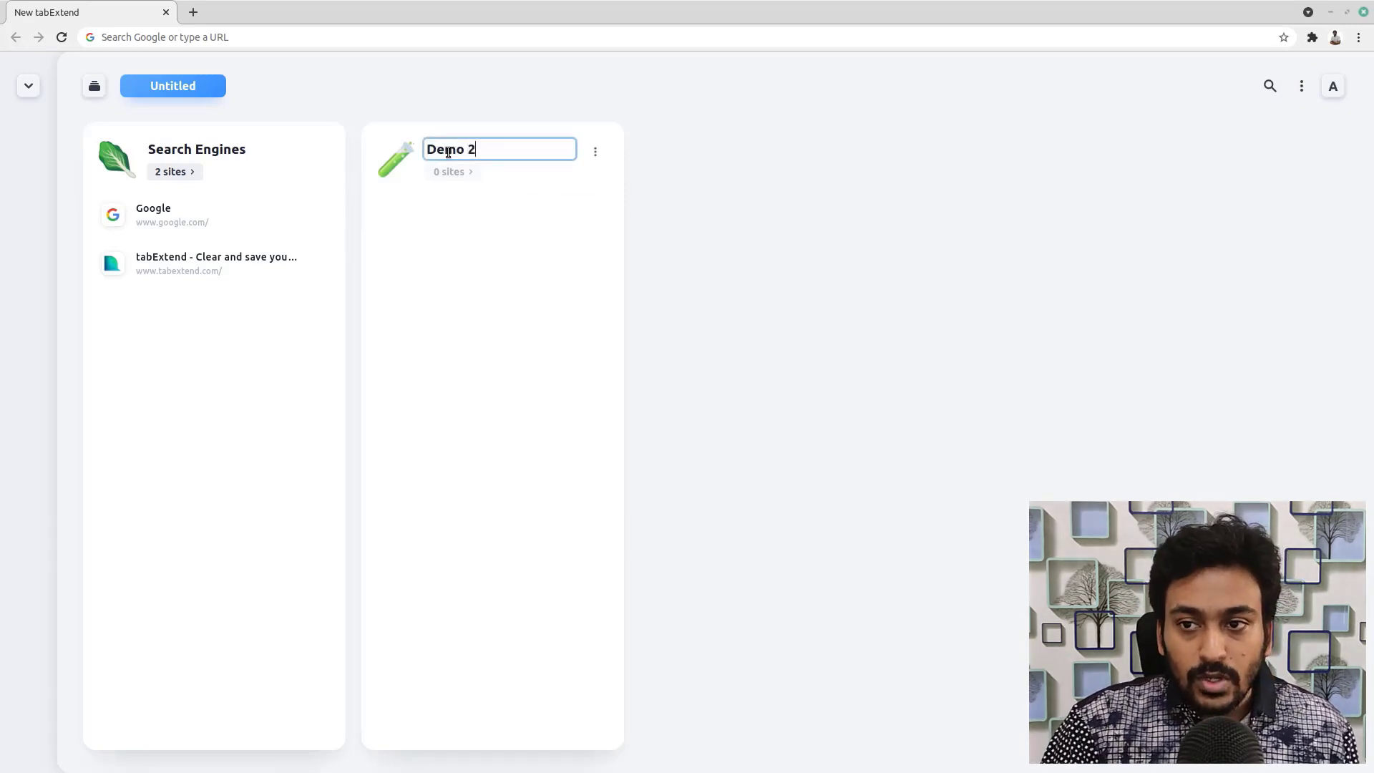
key(Return)
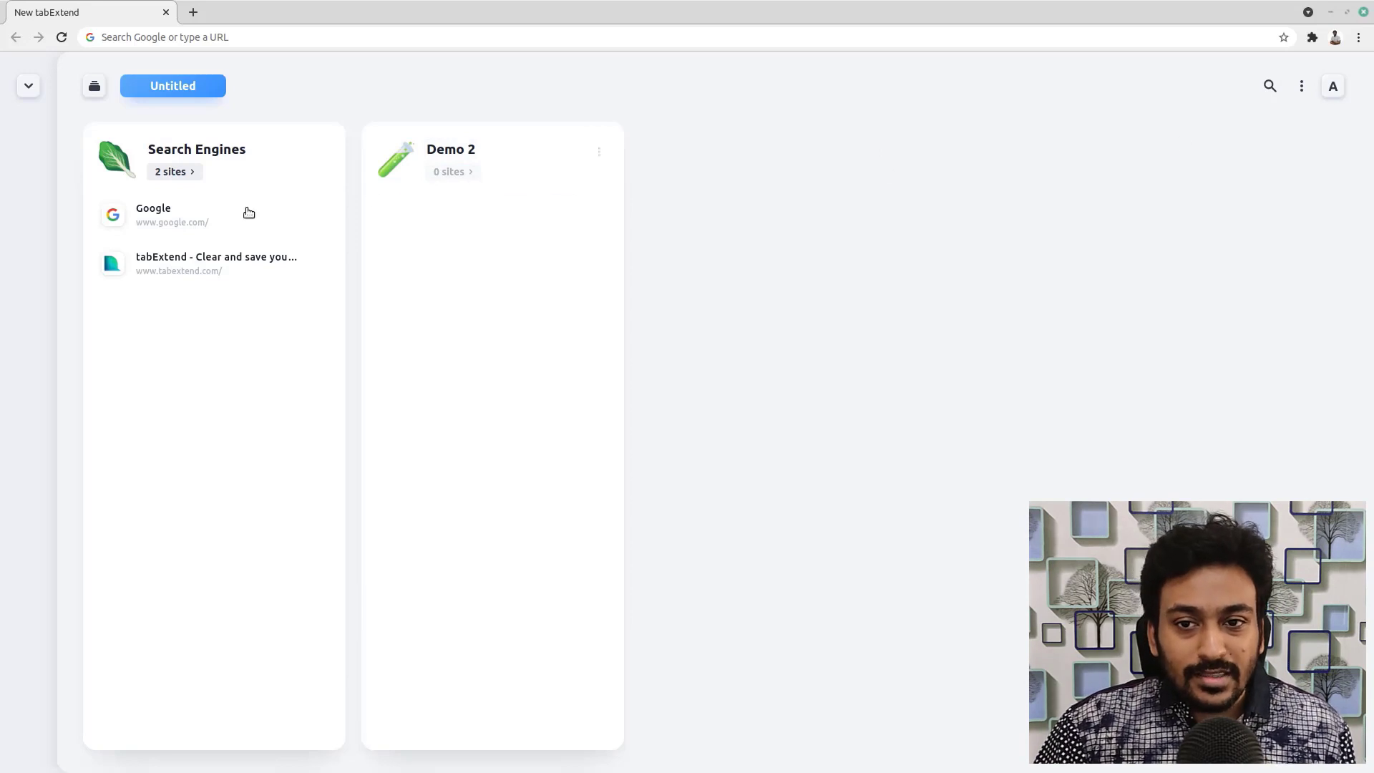
Step: Open the saved Google link, then get back to the board in a new tab
click(162, 210)
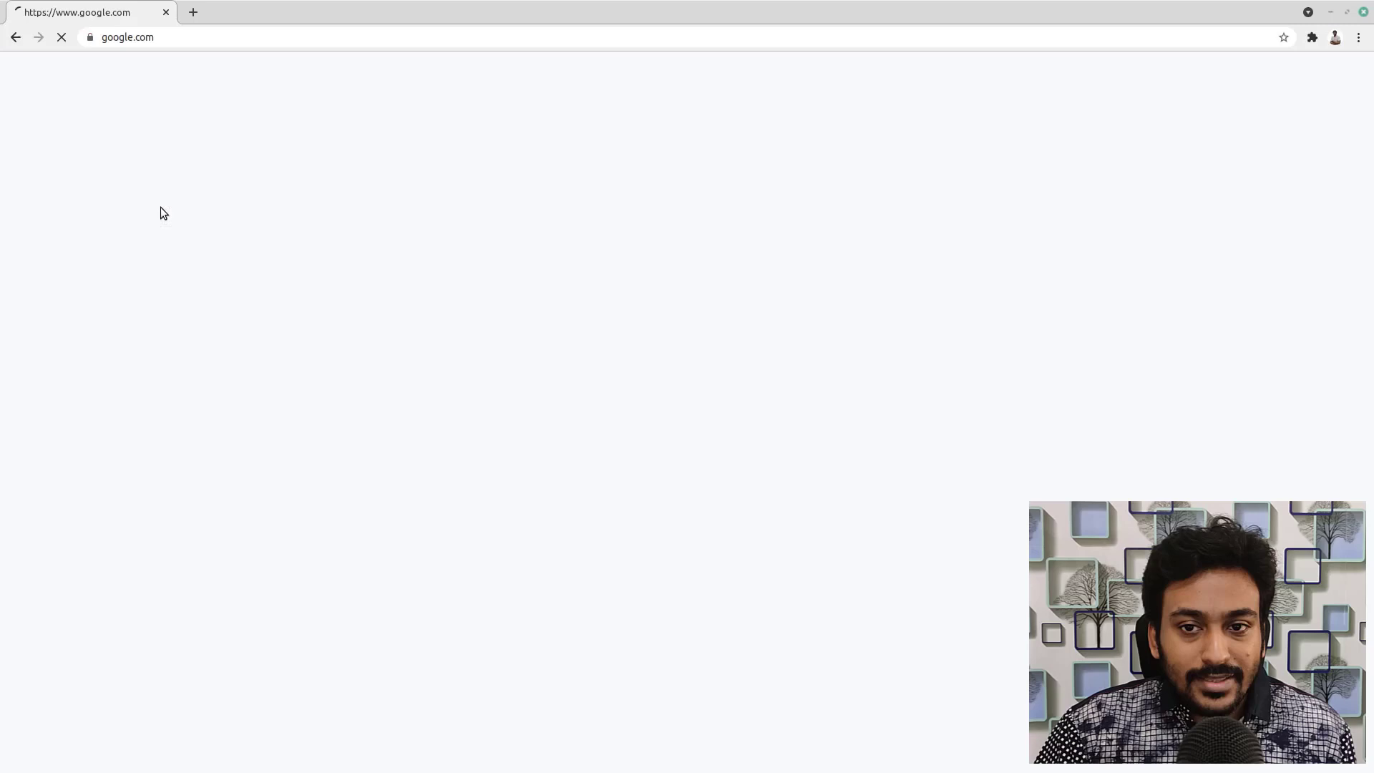
click(195, 13)
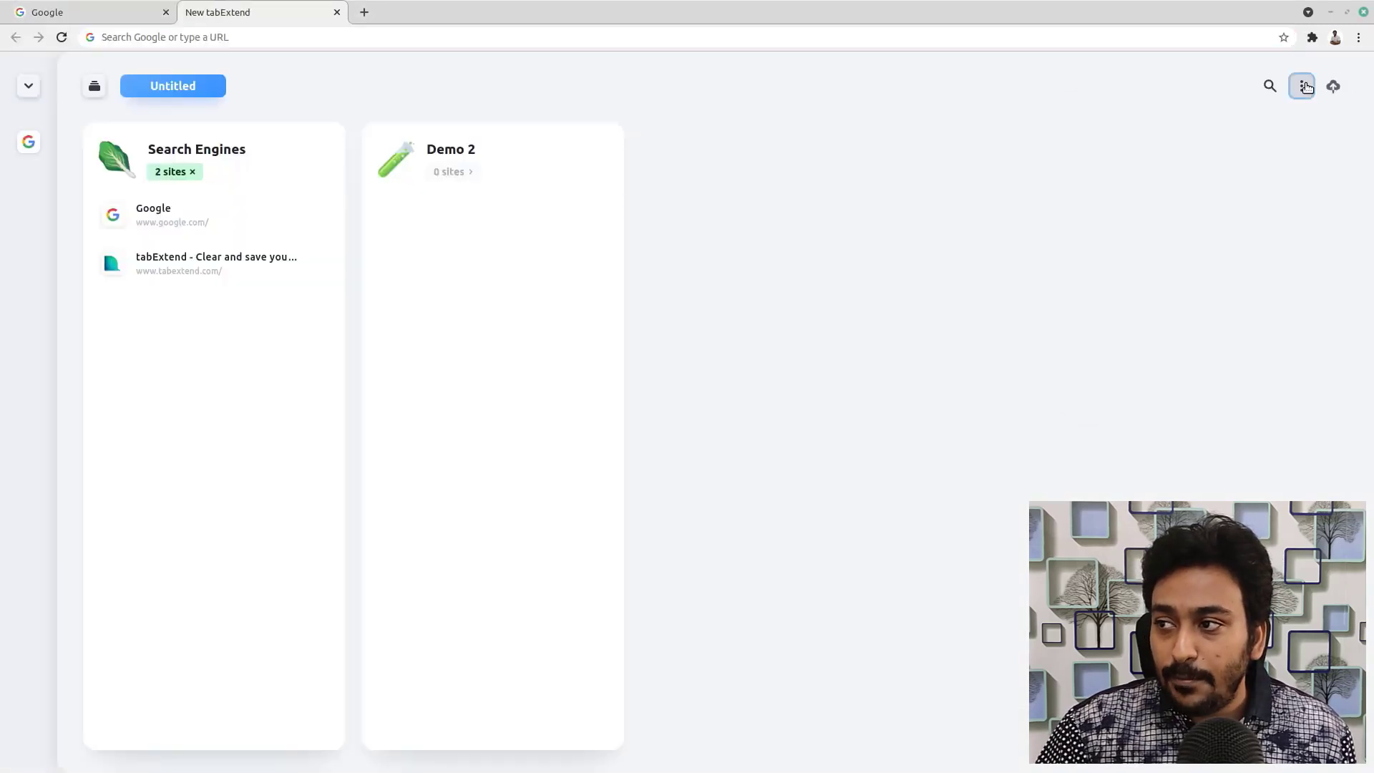
click(1303, 86)
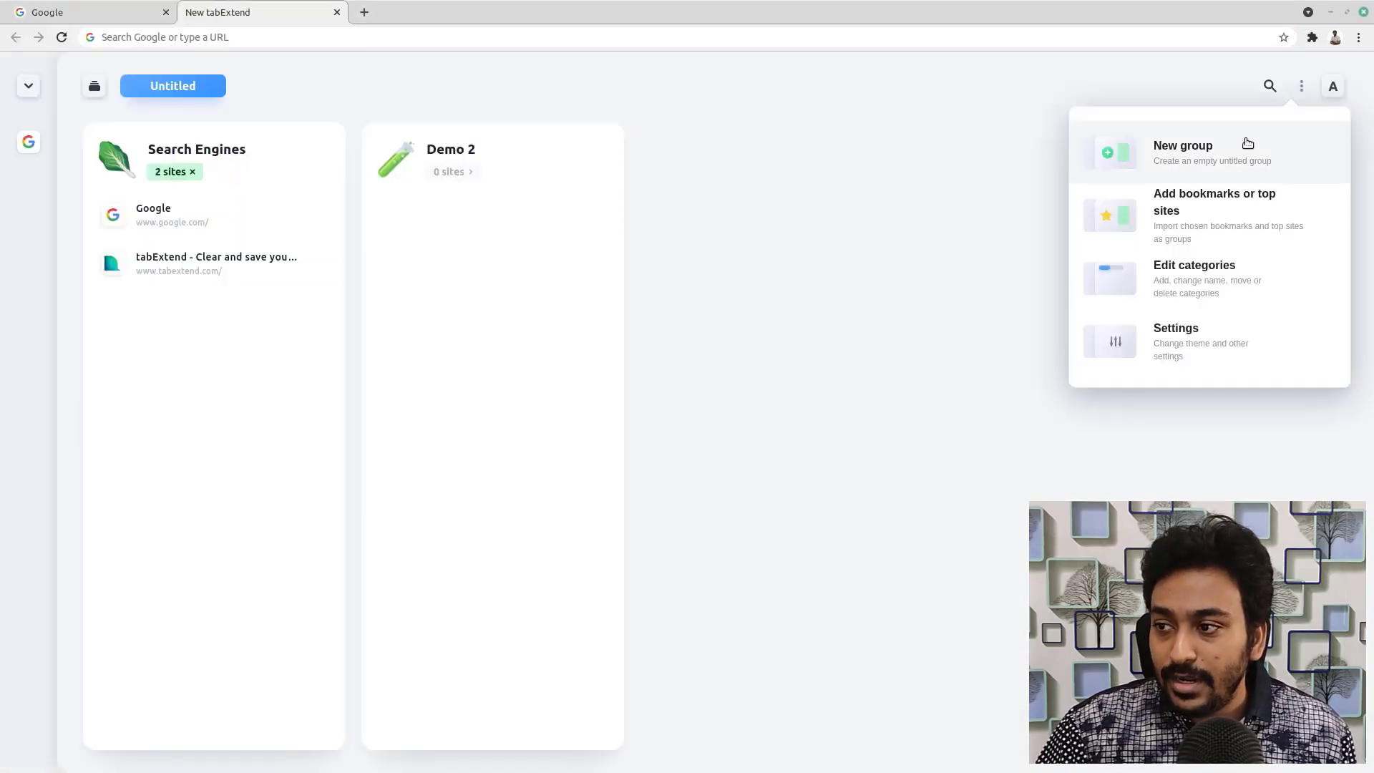
Step: Enable 'Open links in new tab' in the board settings
click(1186, 327)
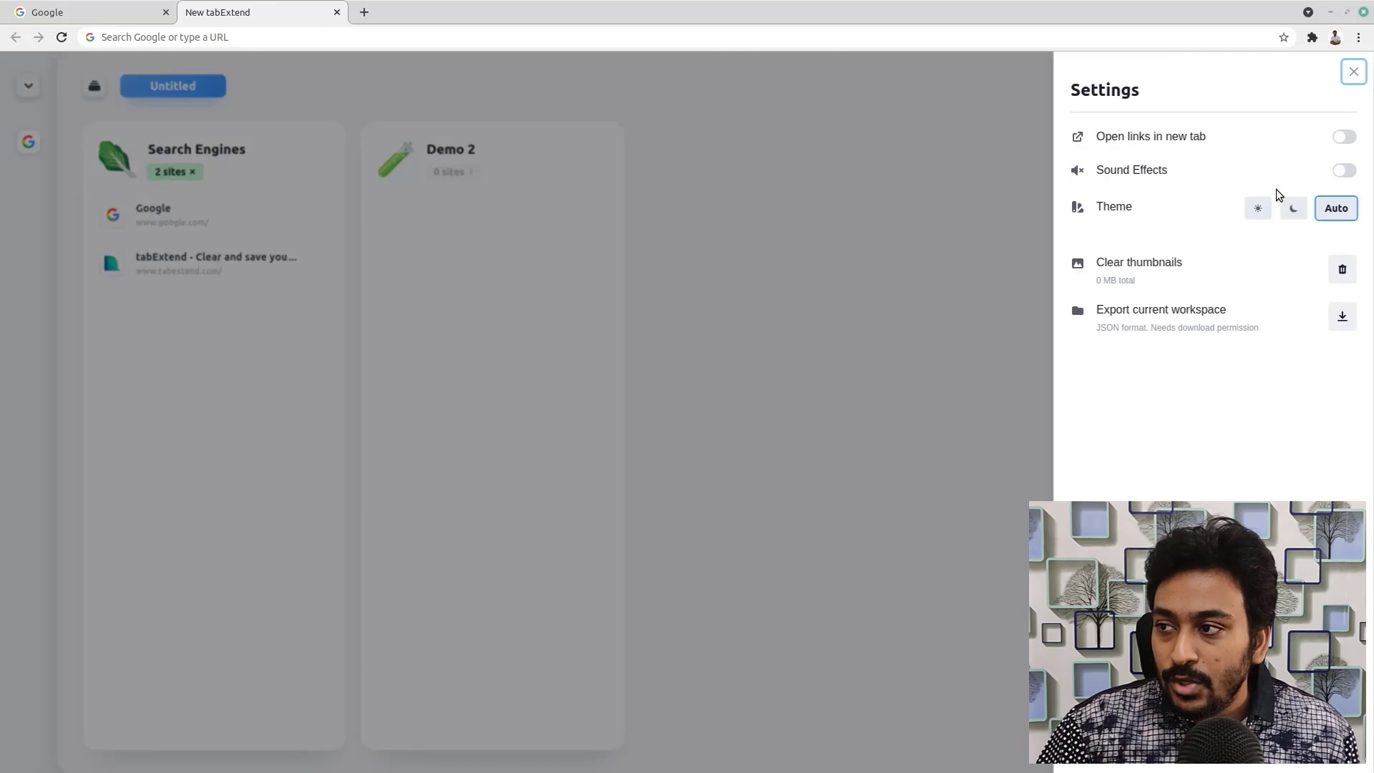
click(1344, 137)
click(900, 223)
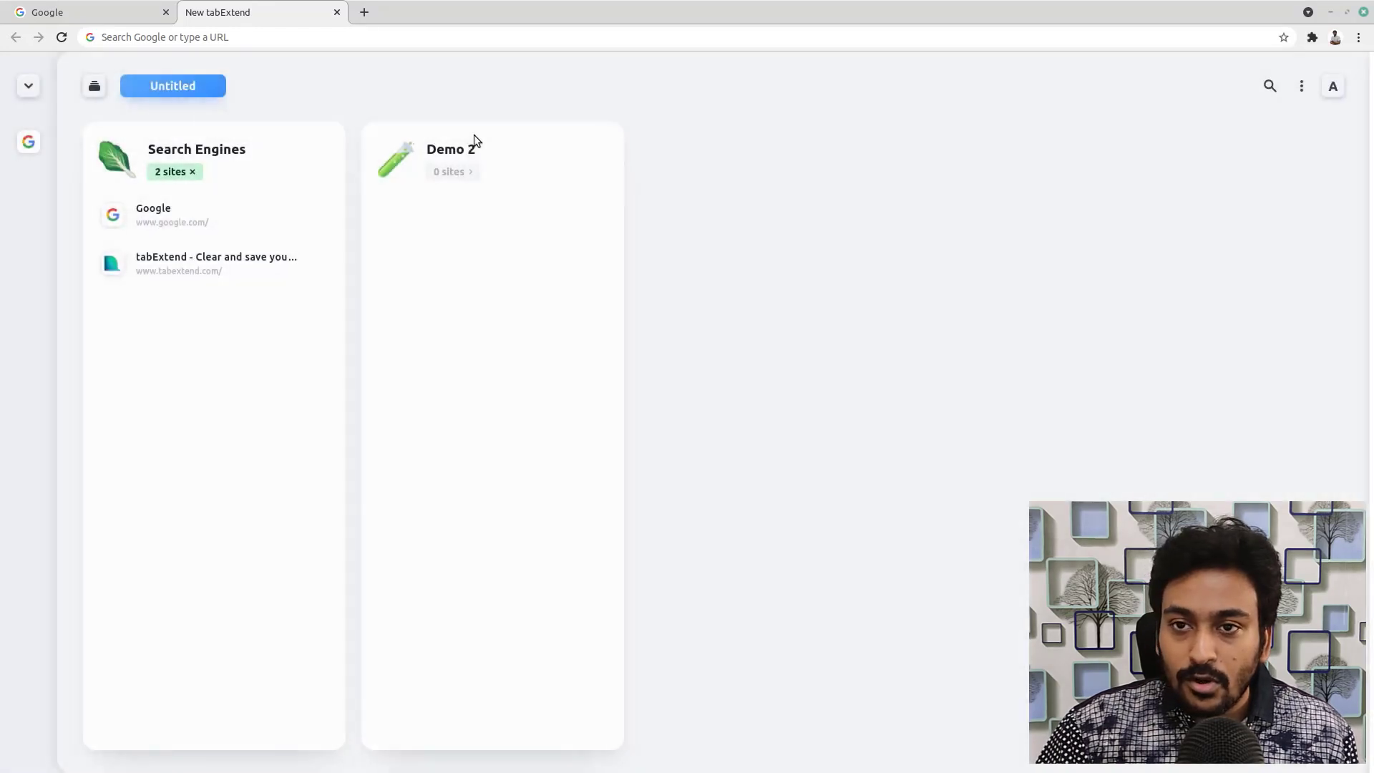
Step: Close the extra Google tabs and open both Search Engines sites at once
click(165, 12)
click(157, 209)
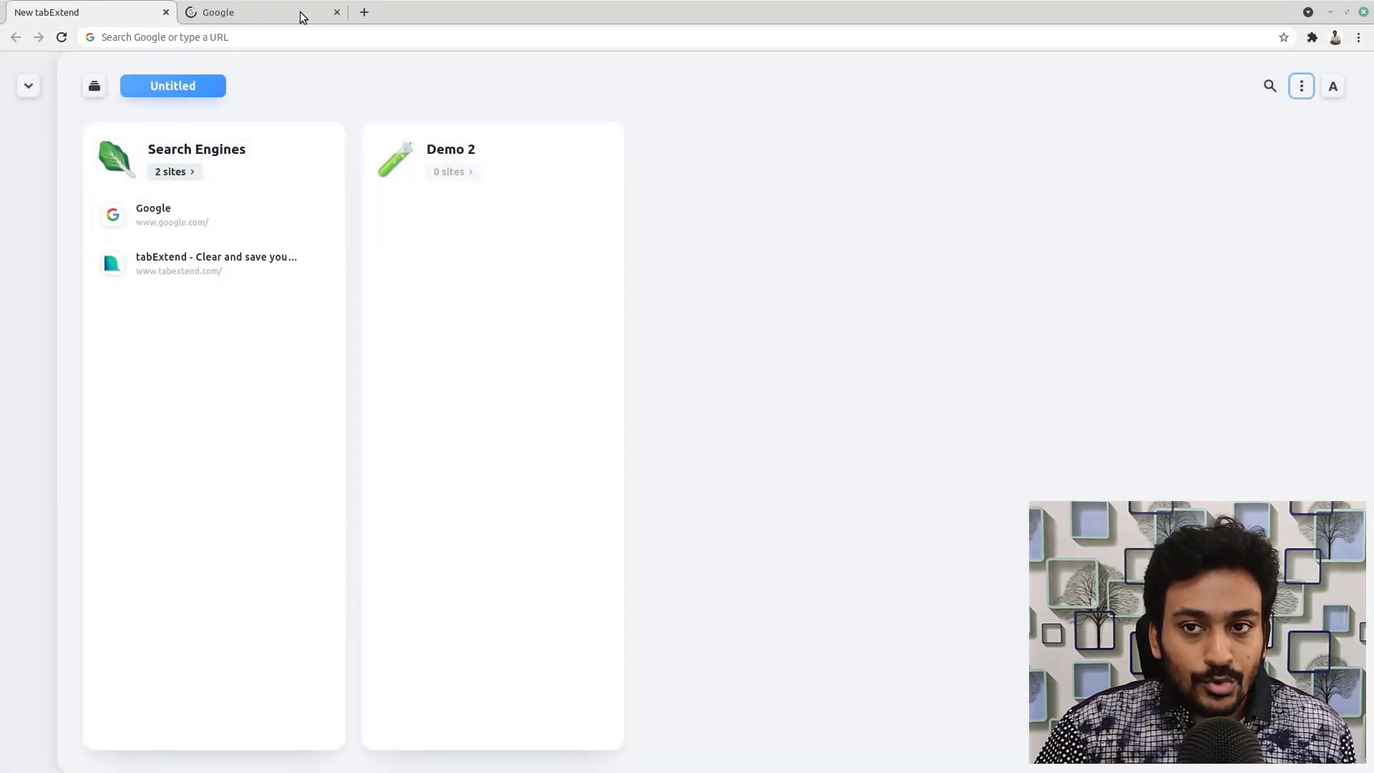
click(337, 12)
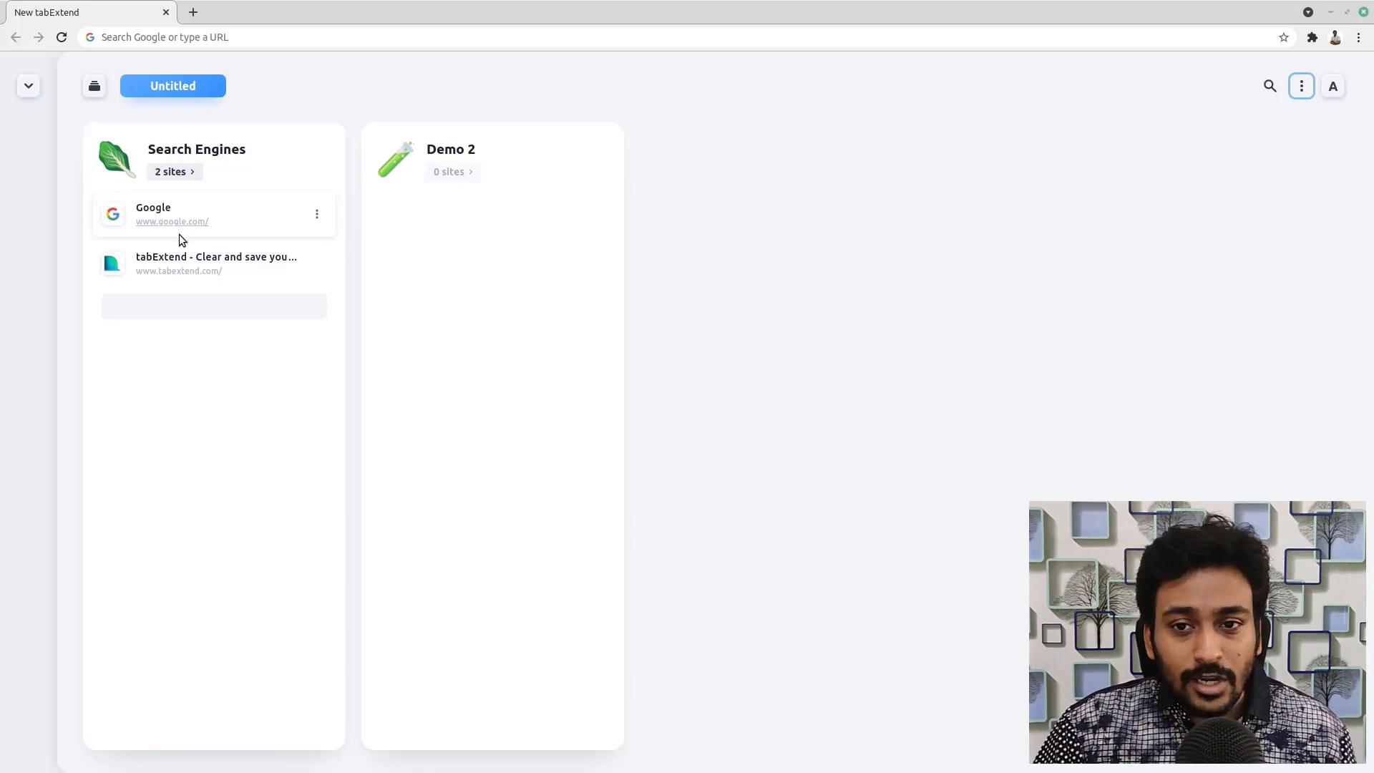
click(178, 172)
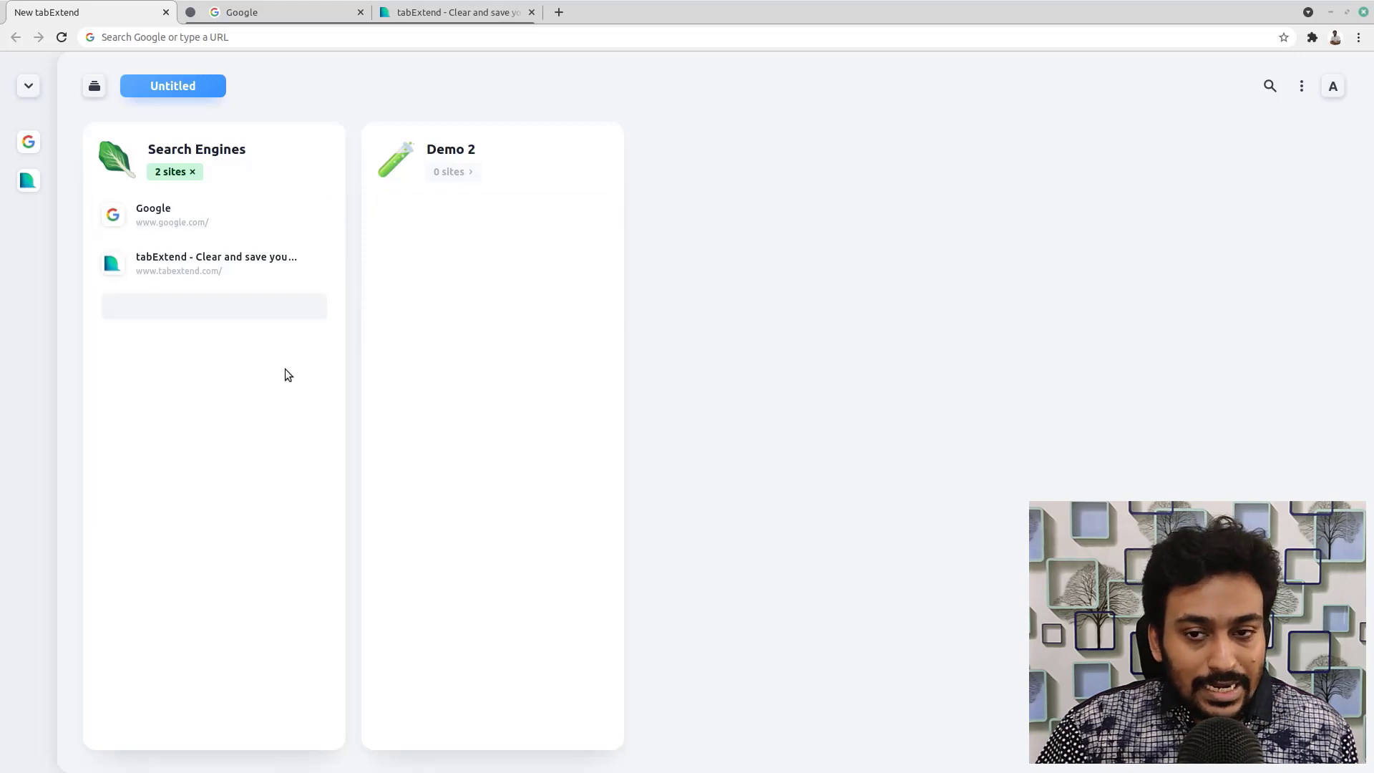
click(322, 216)
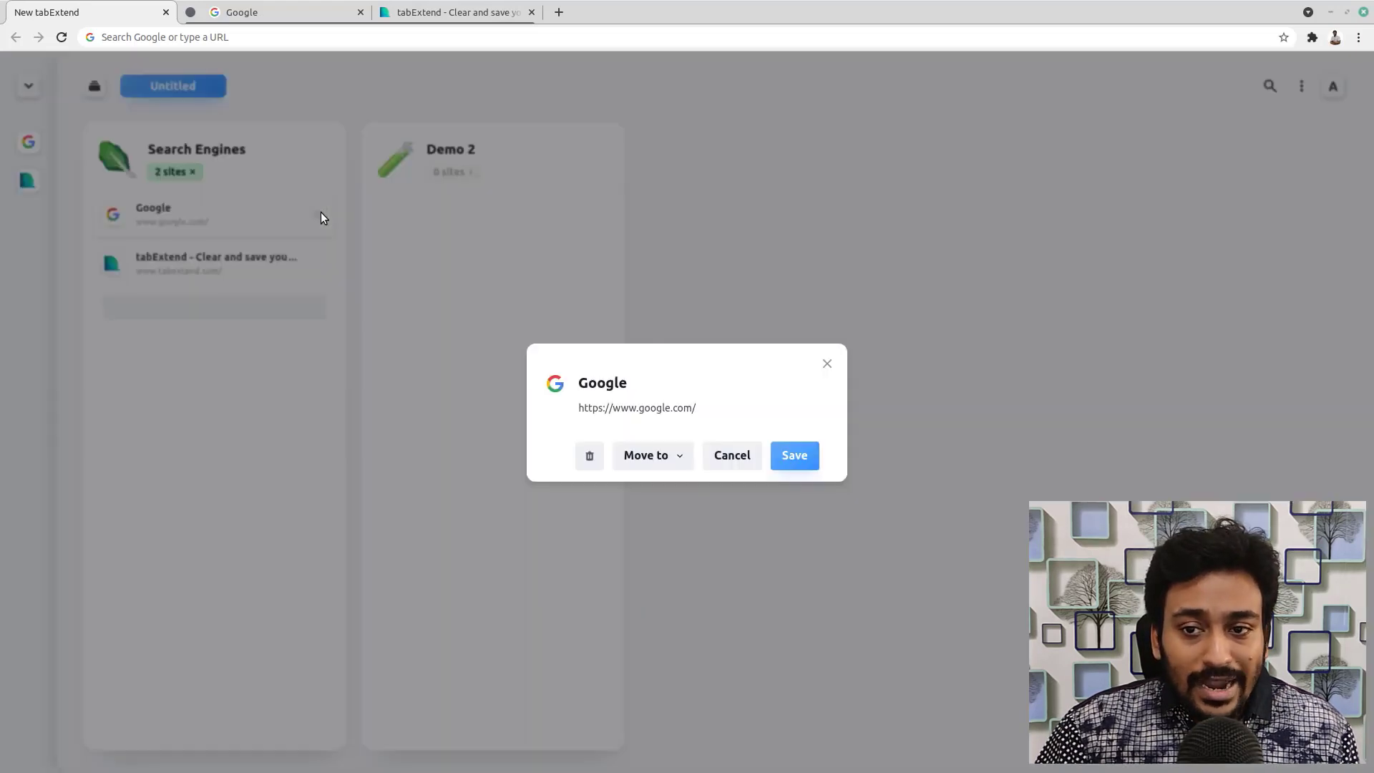
click(585, 383)
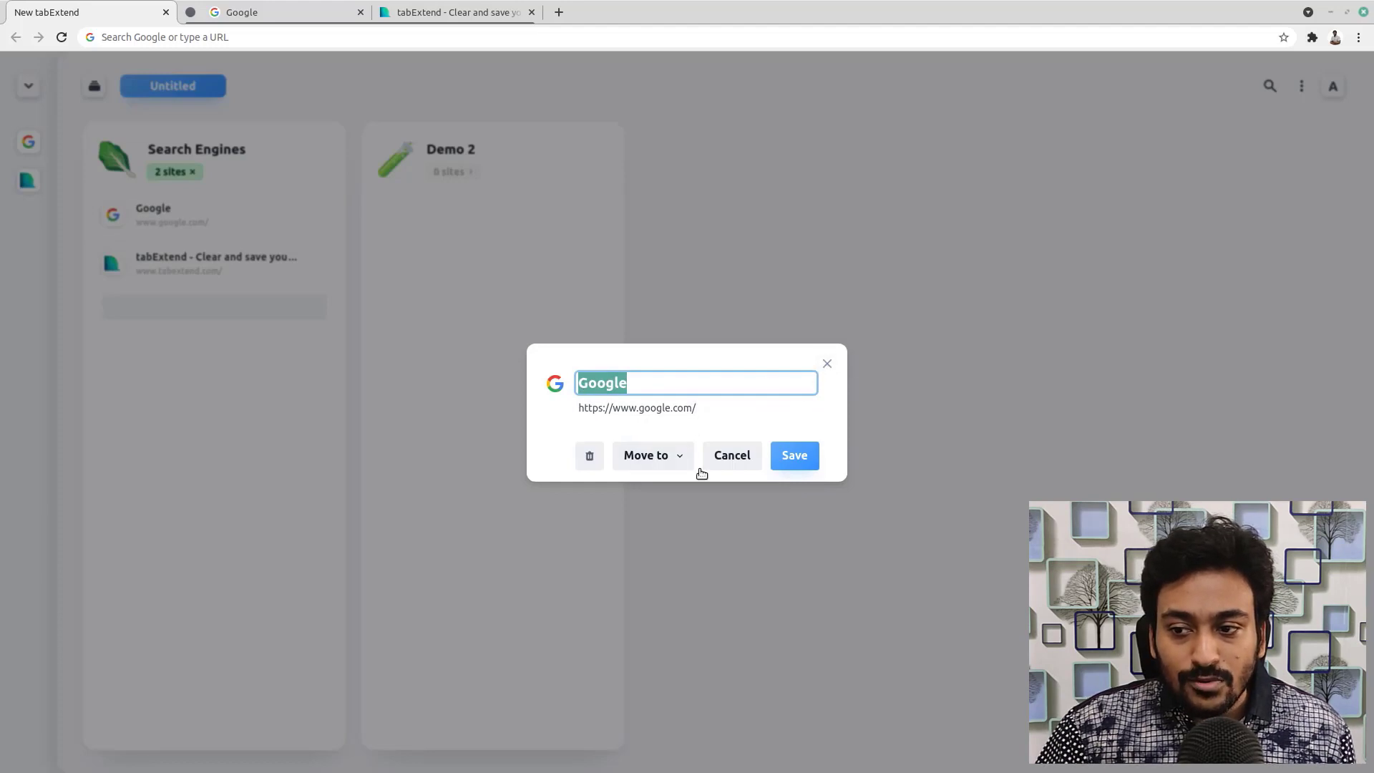
click(661, 456)
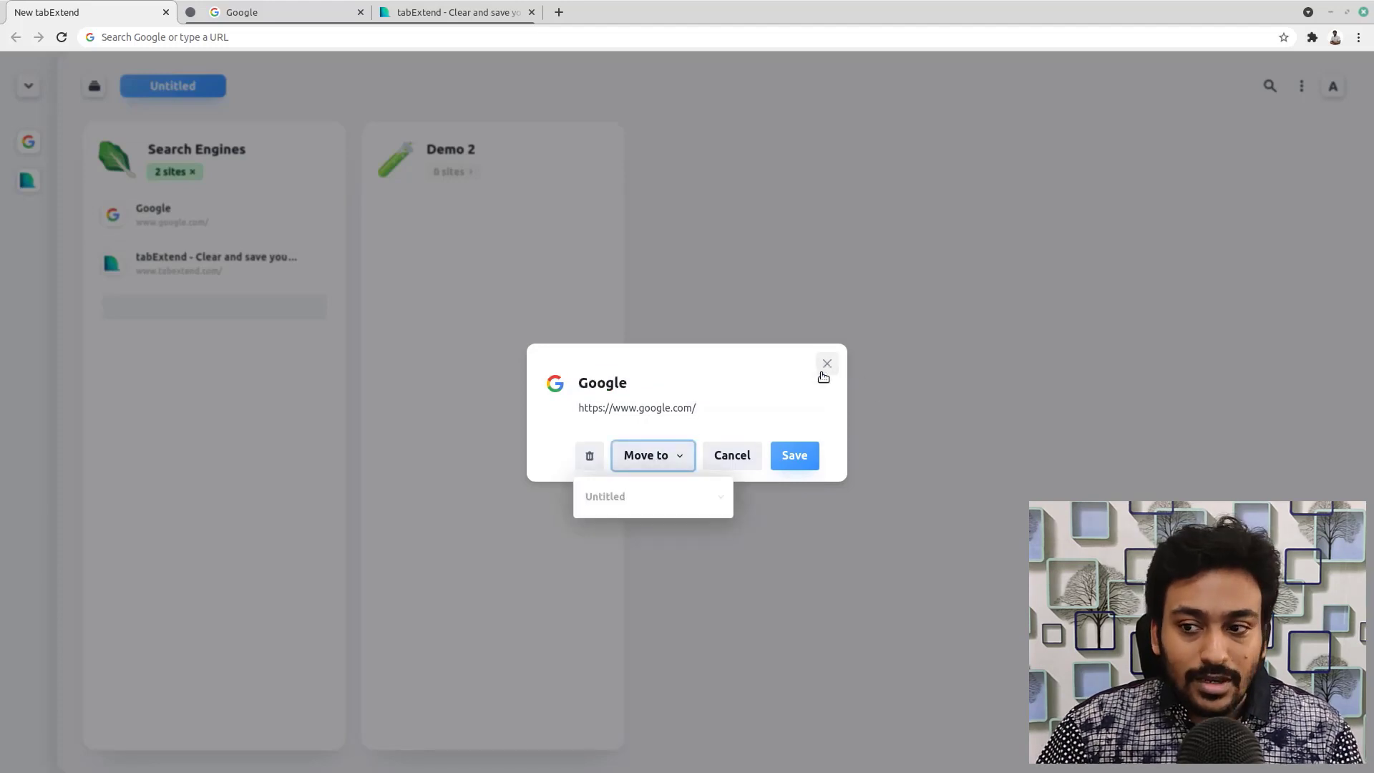
click(825, 366)
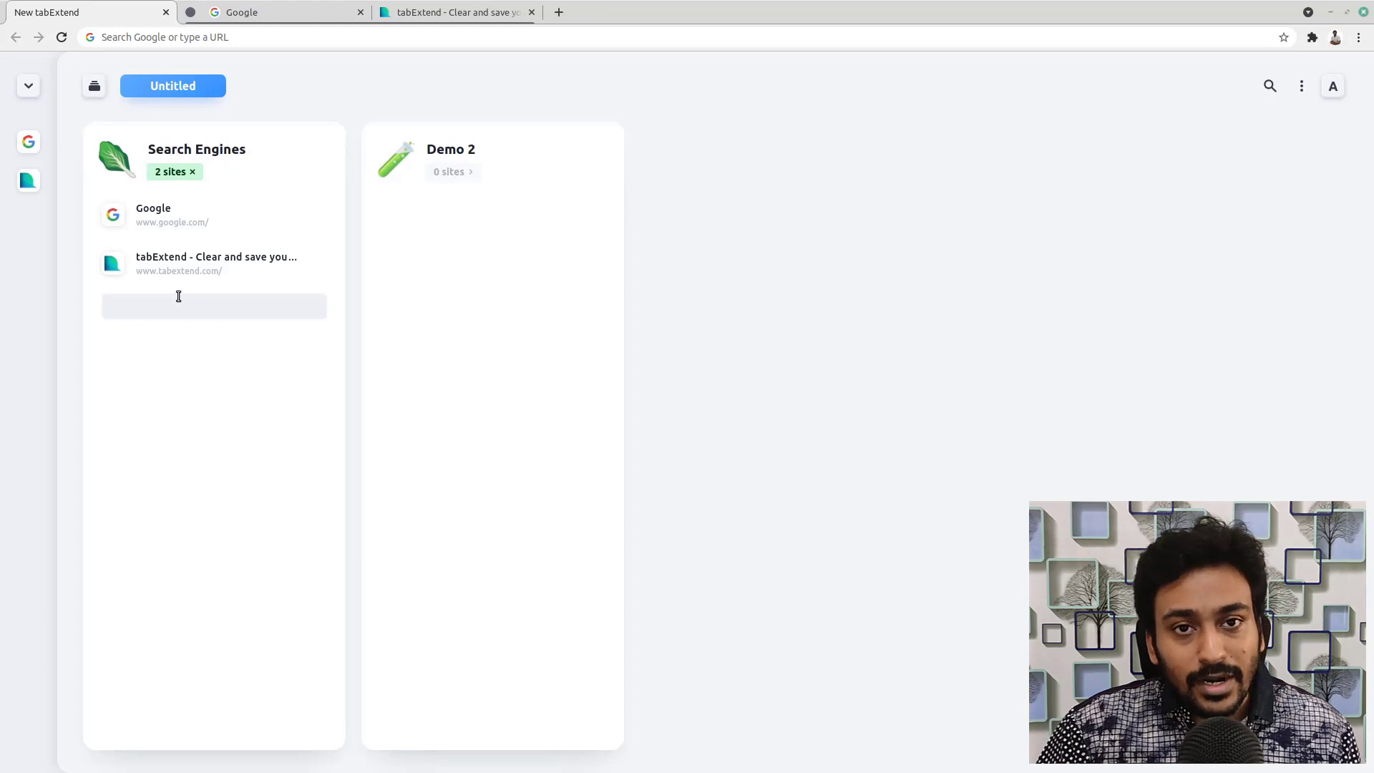
Step: Add a note reading 'This note.' to the Search Engines group
click(178, 296)
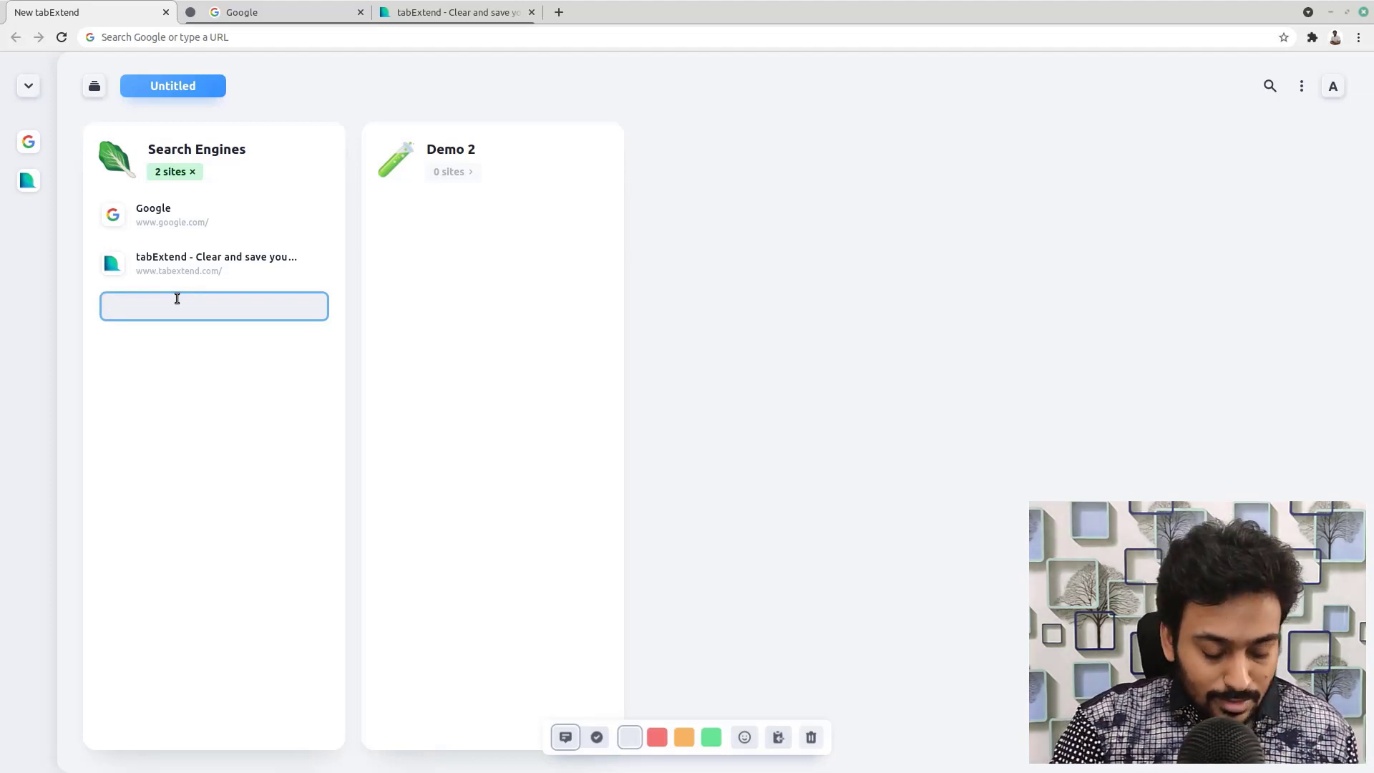
text(Tih)
key(BackSpace)
key(BackSpace)
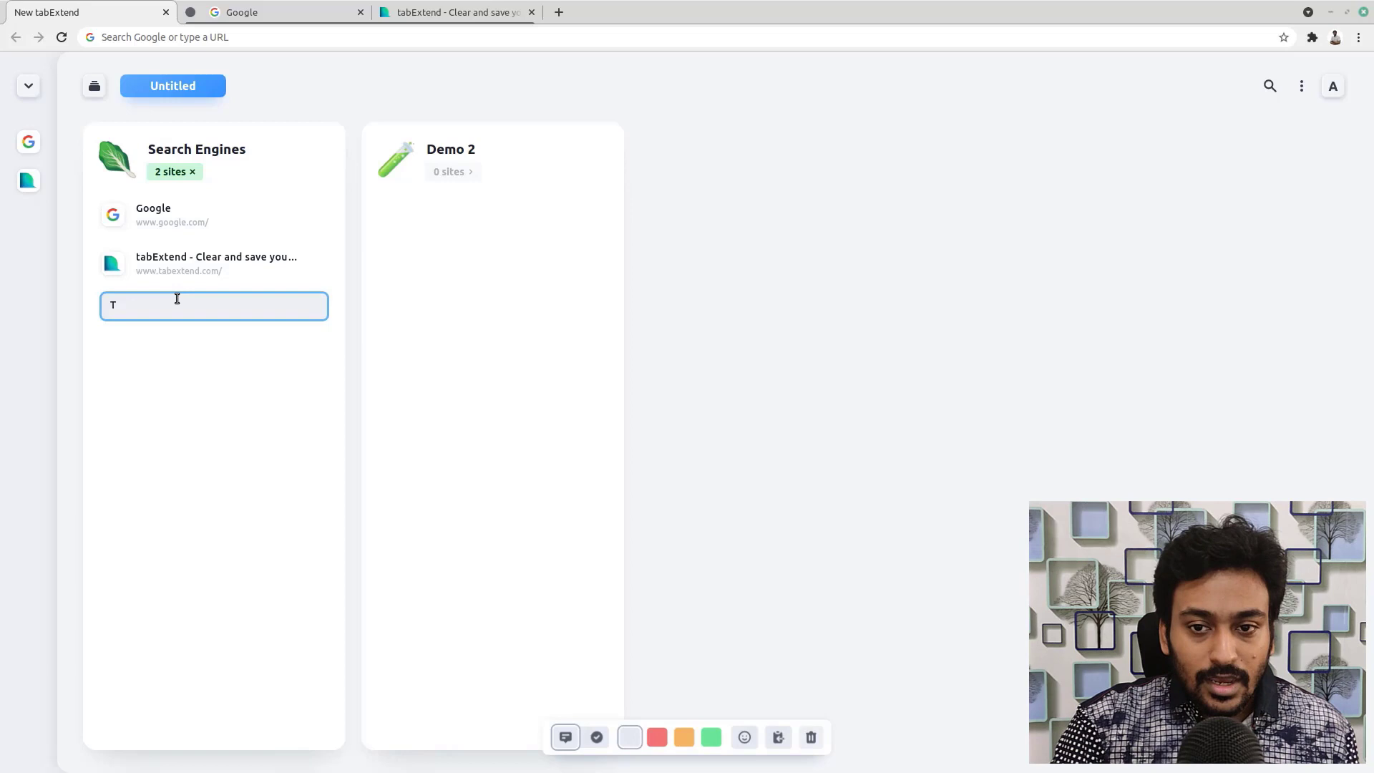
text(his note.)
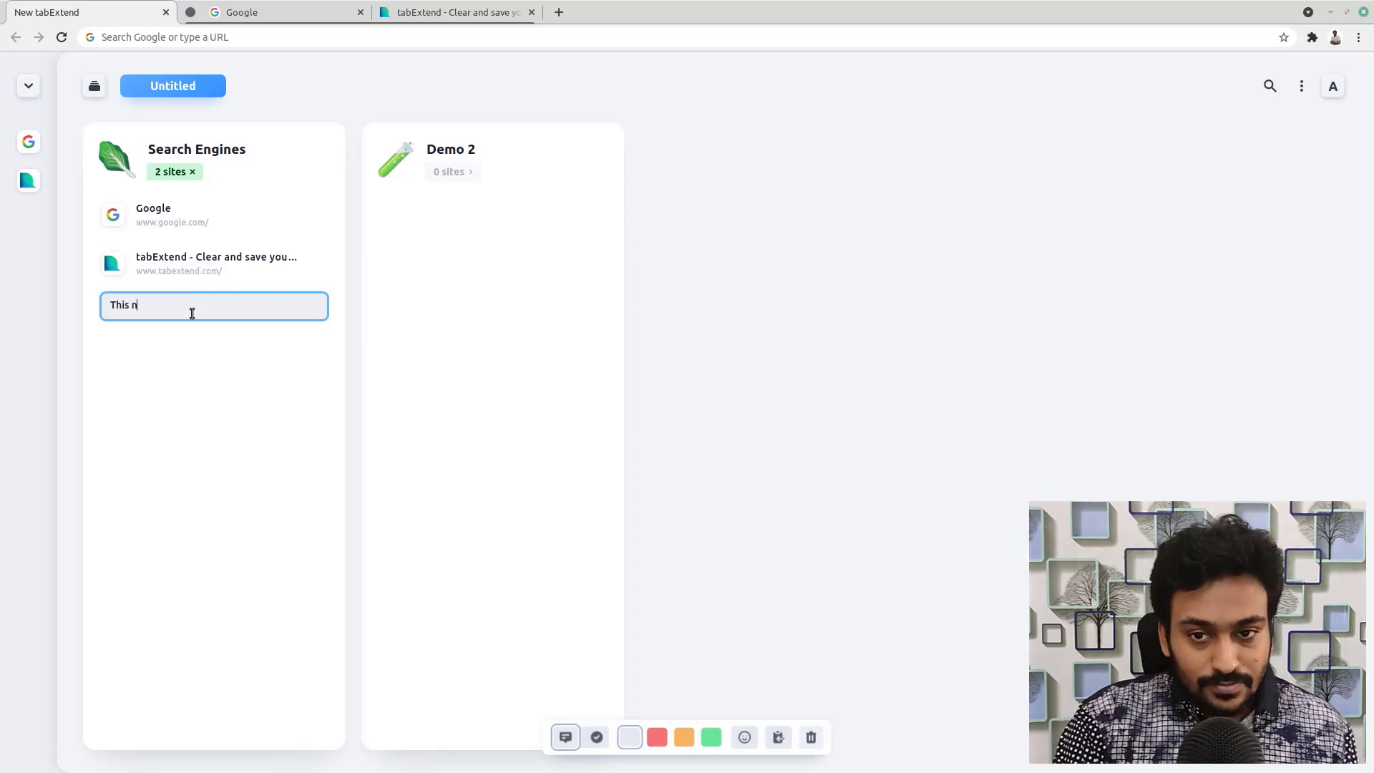
Step: Add a 'This second 2nd' note in Demo 2 and move the tabExtend link below 'This note.'
click(470, 203)
text(This )
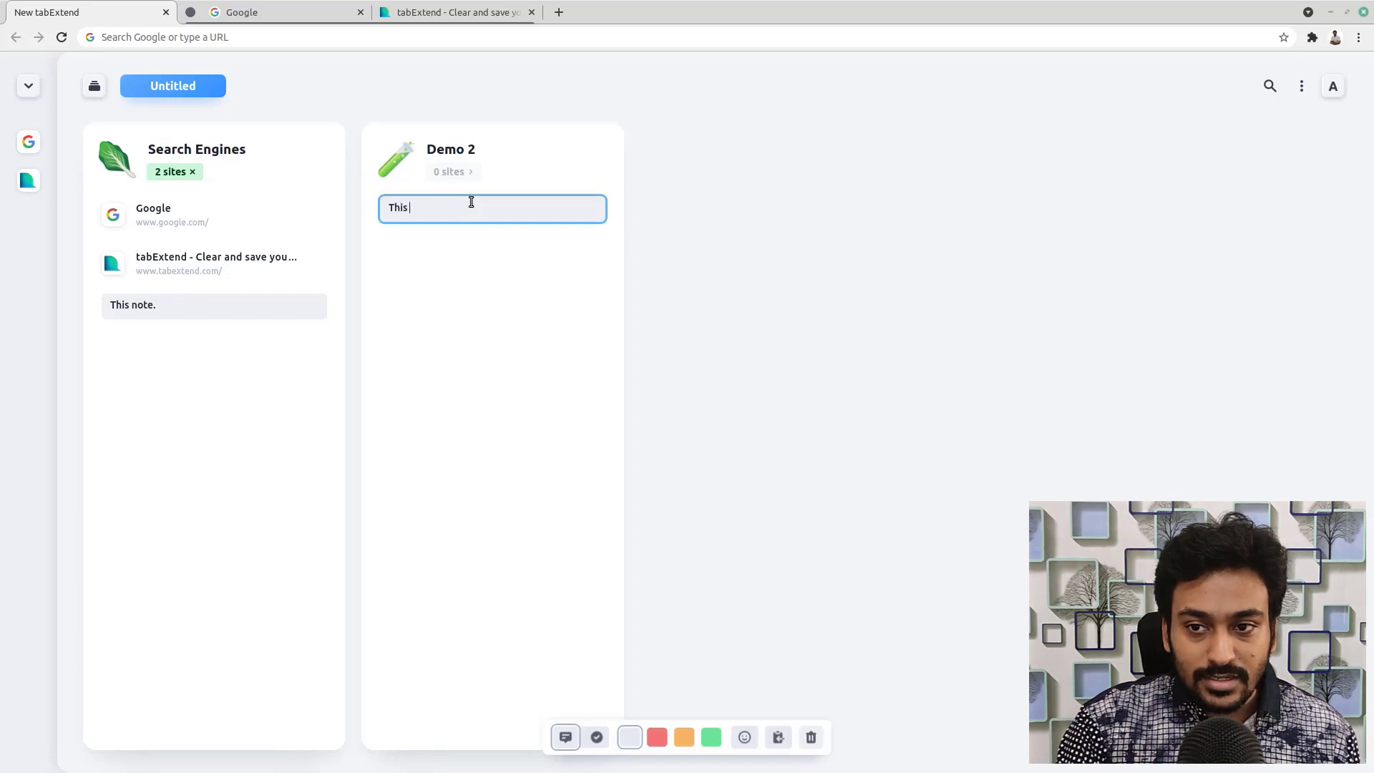
text(second 2nd)
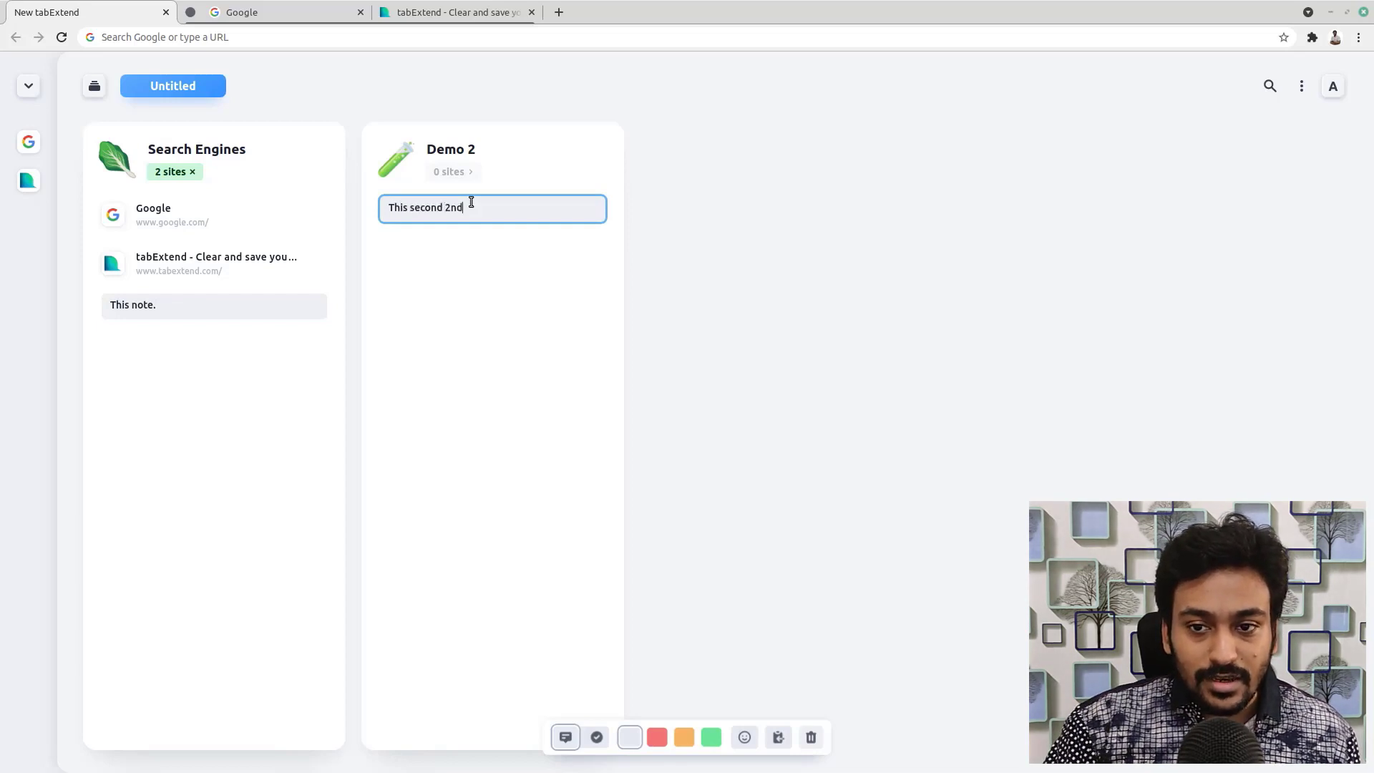
click(463, 321)
drag(245, 262, 229, 342)
click(179, 256)
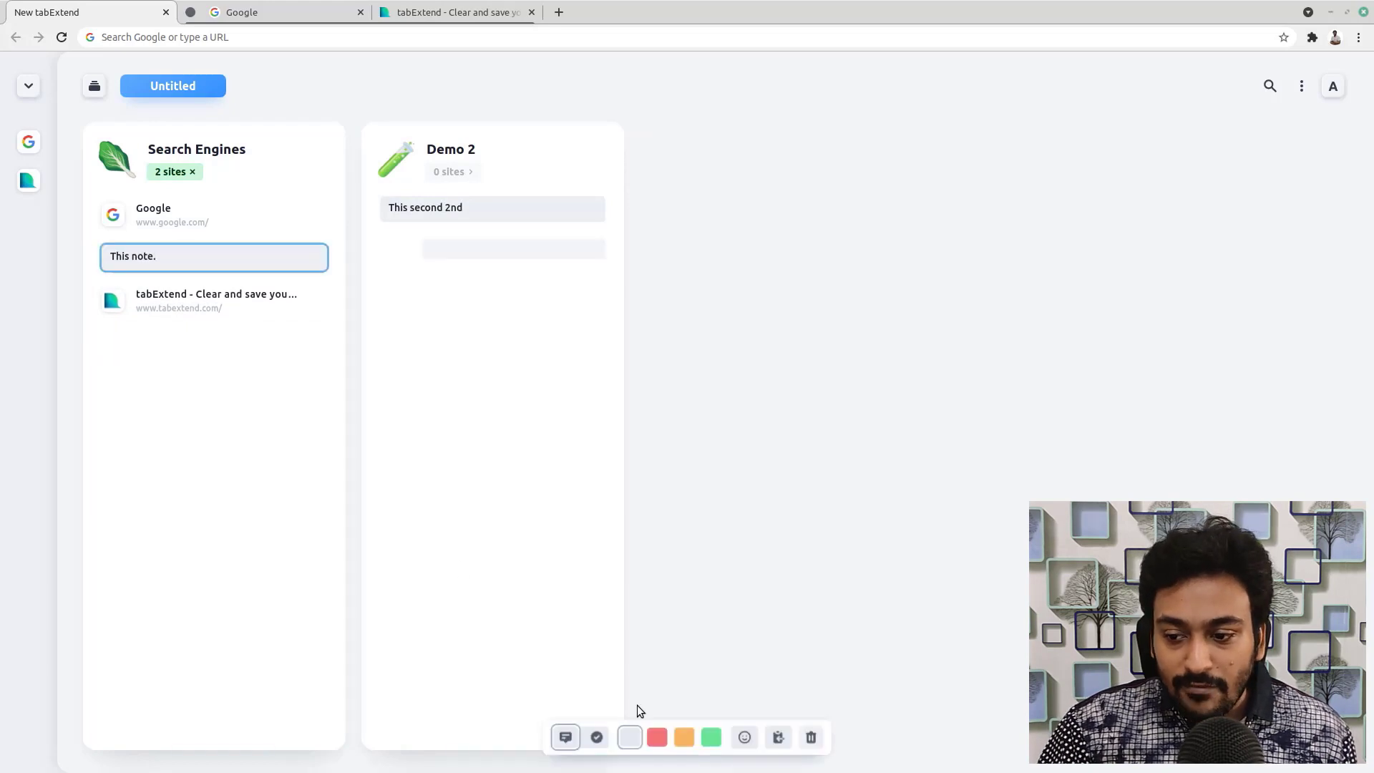
Step: Make 'This note.' green with a winking emoji, then turn it into a checked-off to-do
click(656, 737)
click(681, 739)
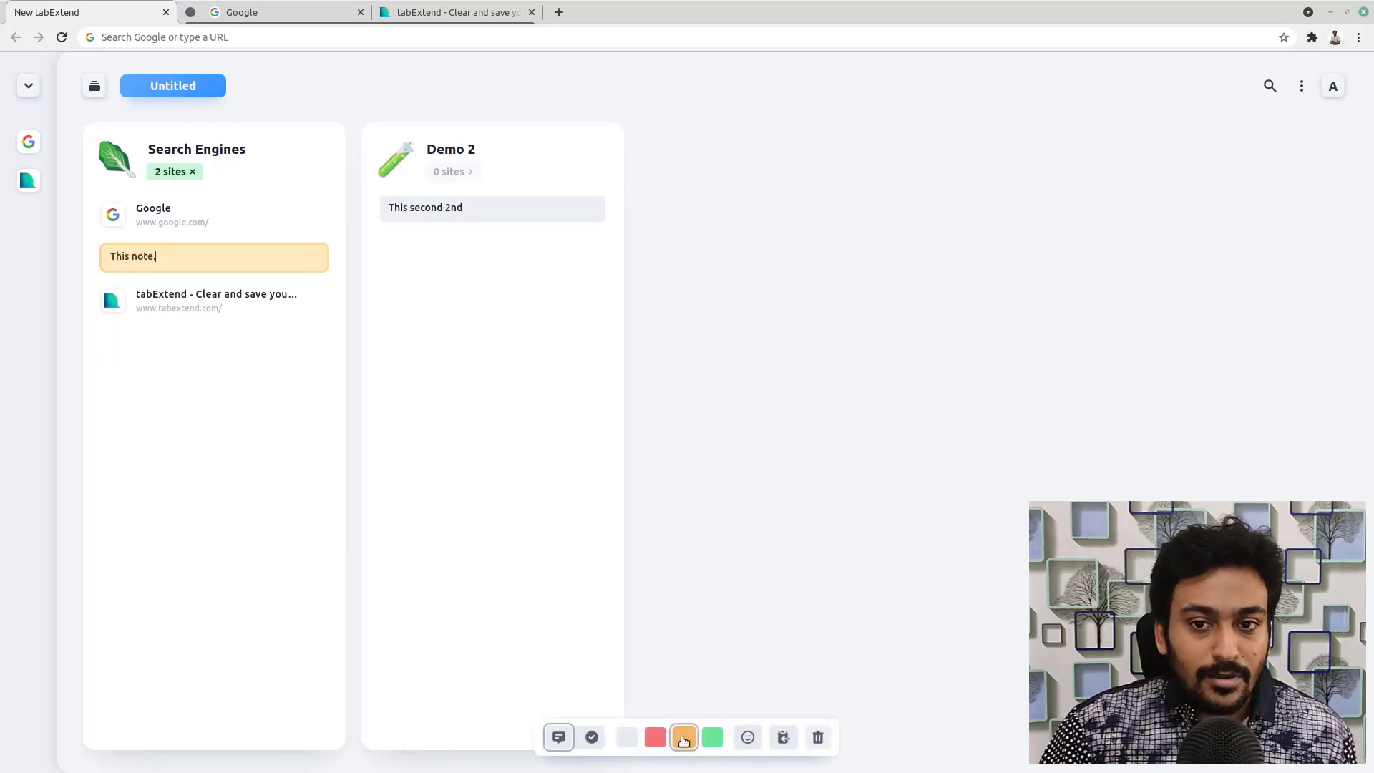
click(716, 738)
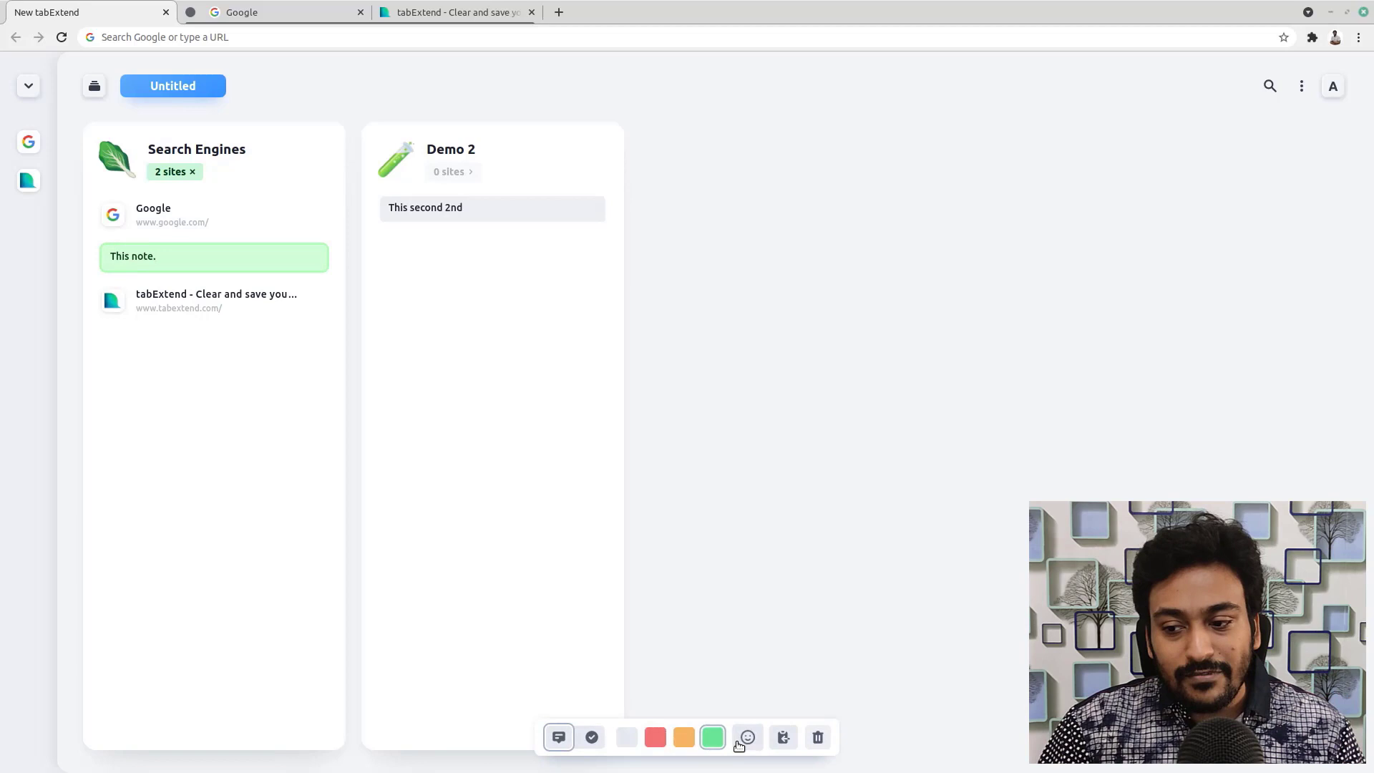
click(746, 739)
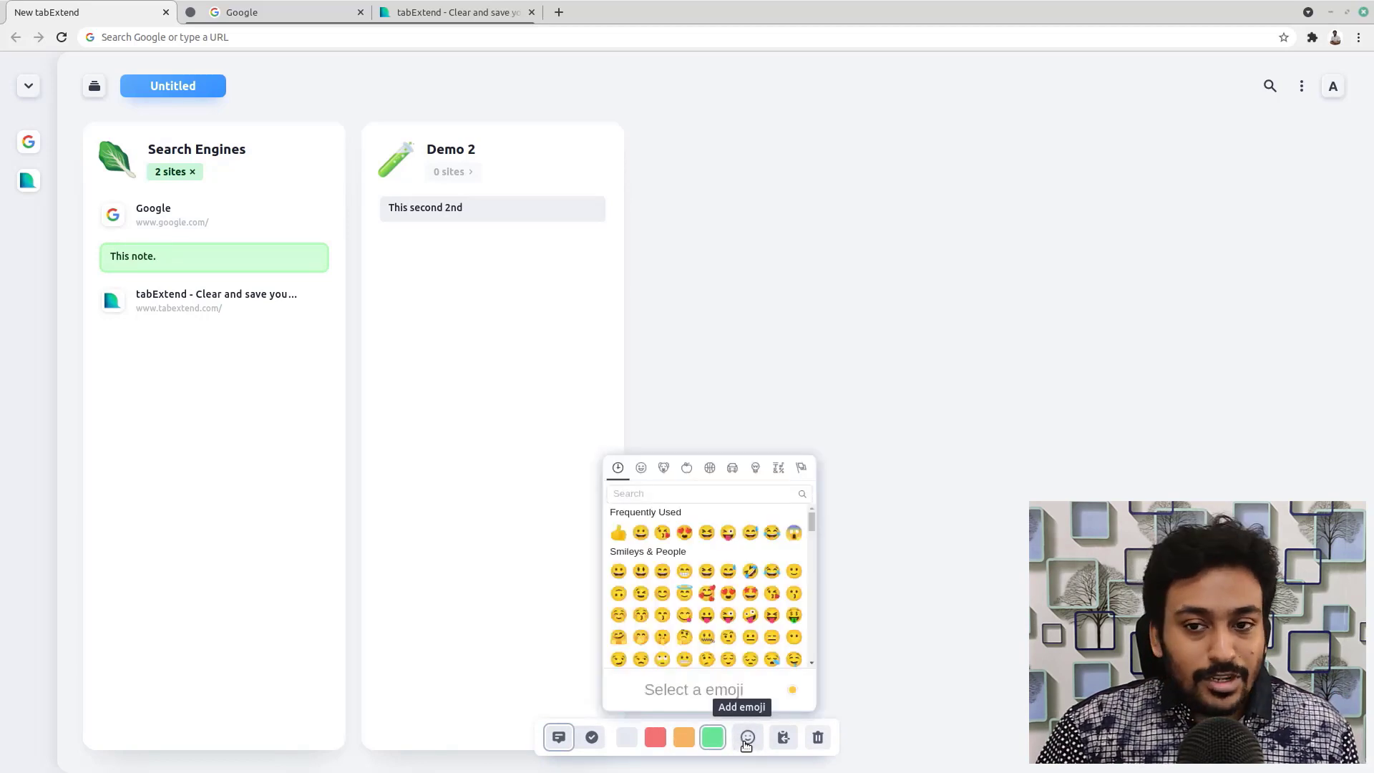
click(640, 592)
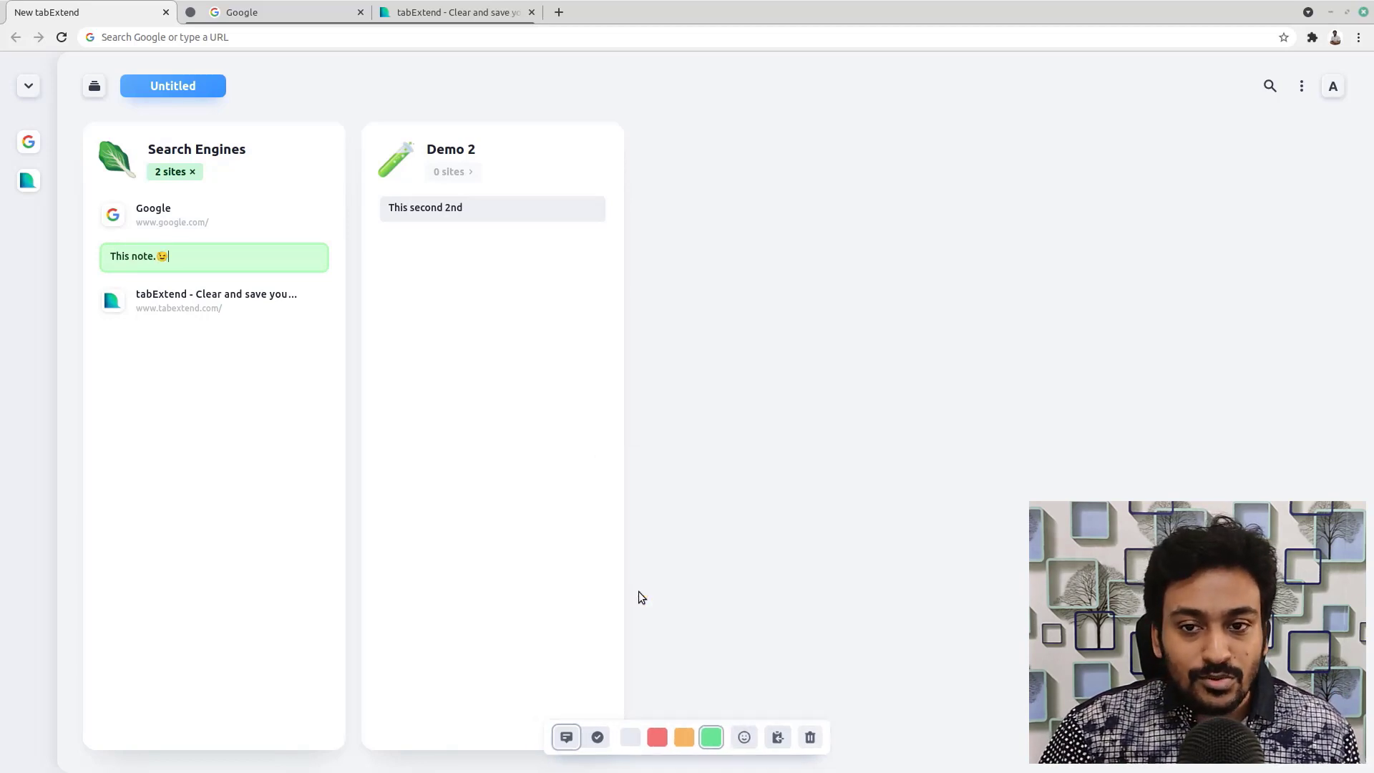
click(590, 739)
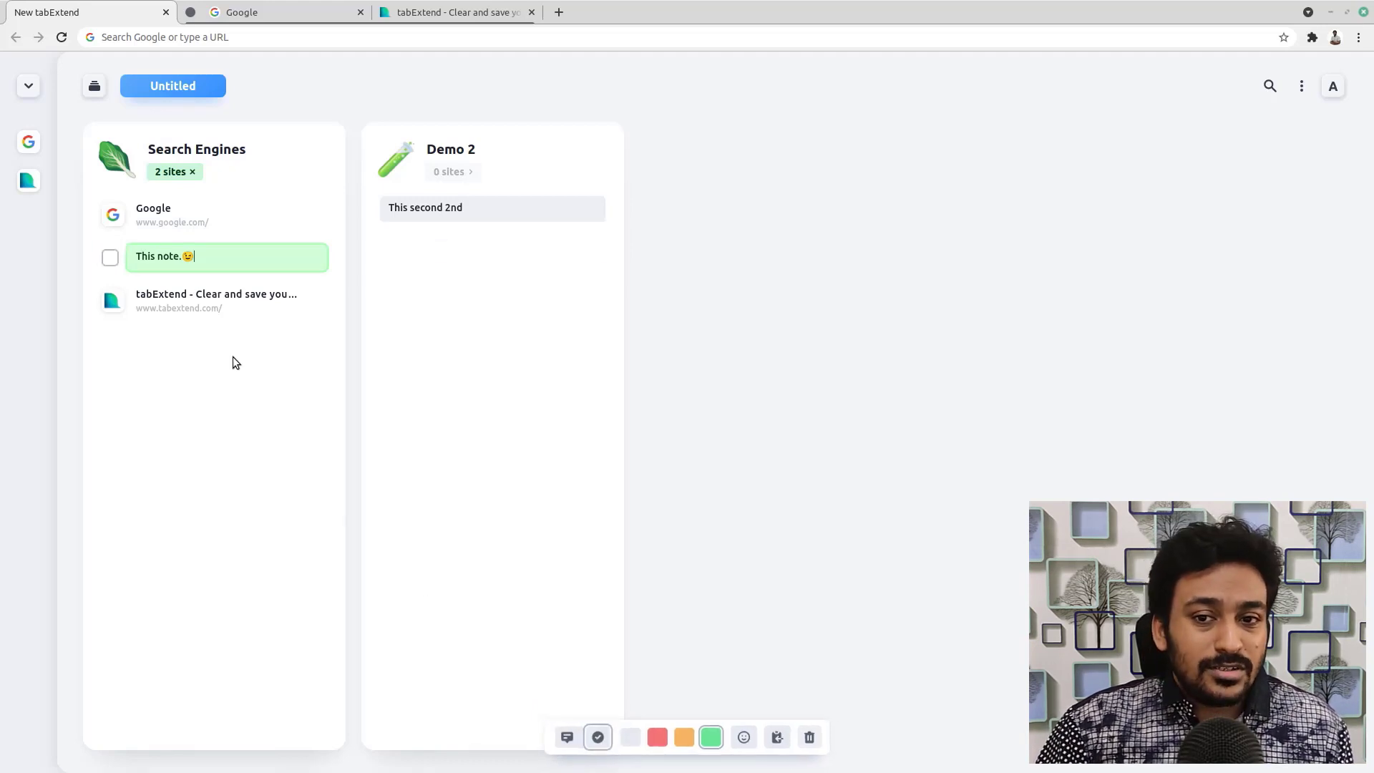
click(111, 259)
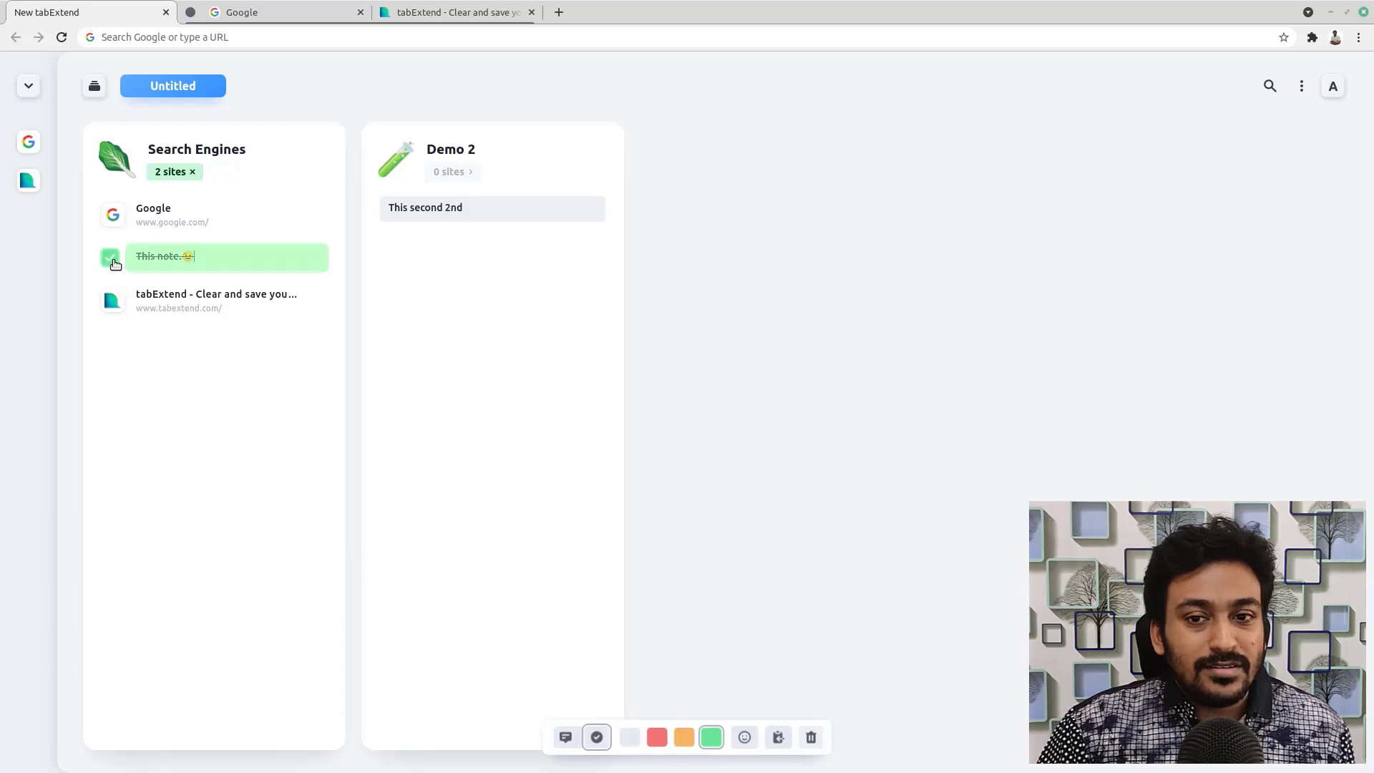
Step: Mark the to-do as not done again and add a new group named Todo
click(111, 259)
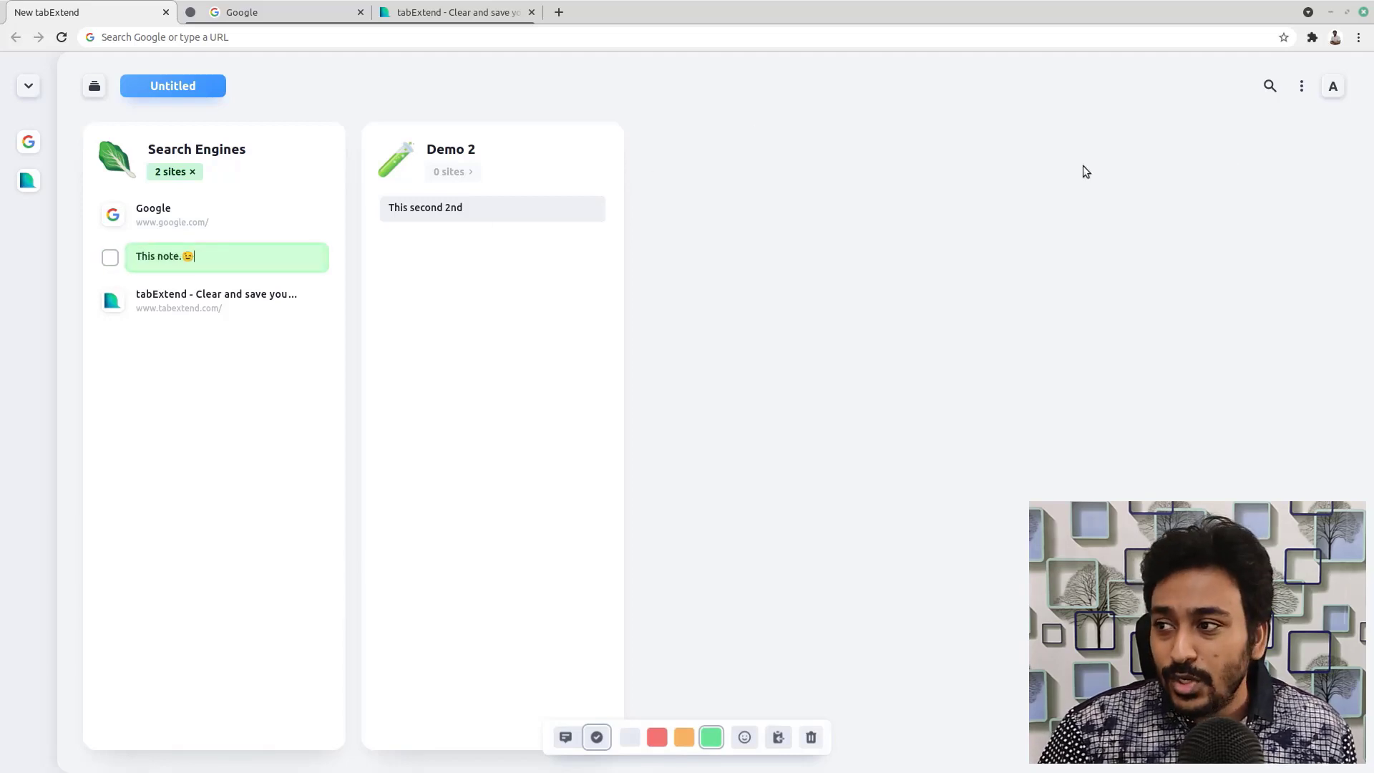
click(1301, 87)
click(1235, 147)
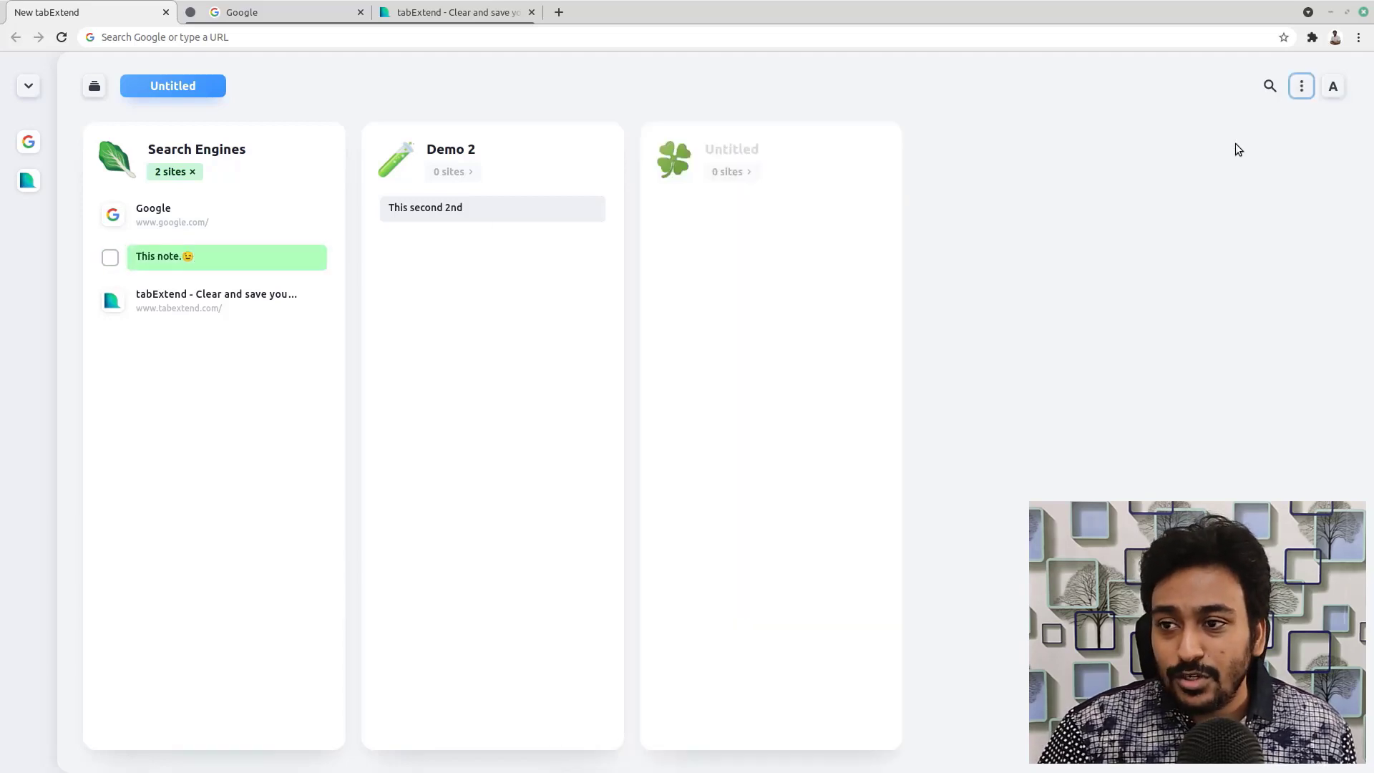
click(746, 147)
text(Todo)
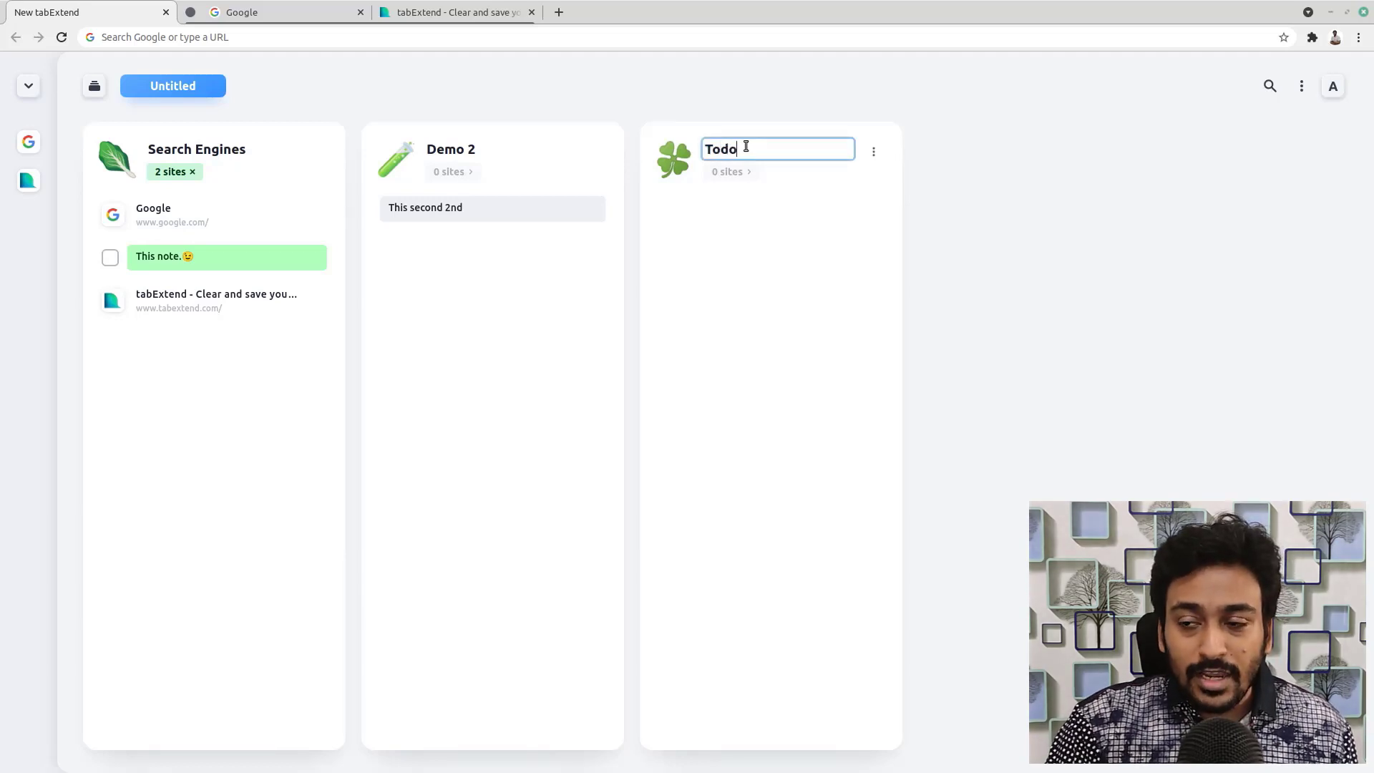
key(Return)
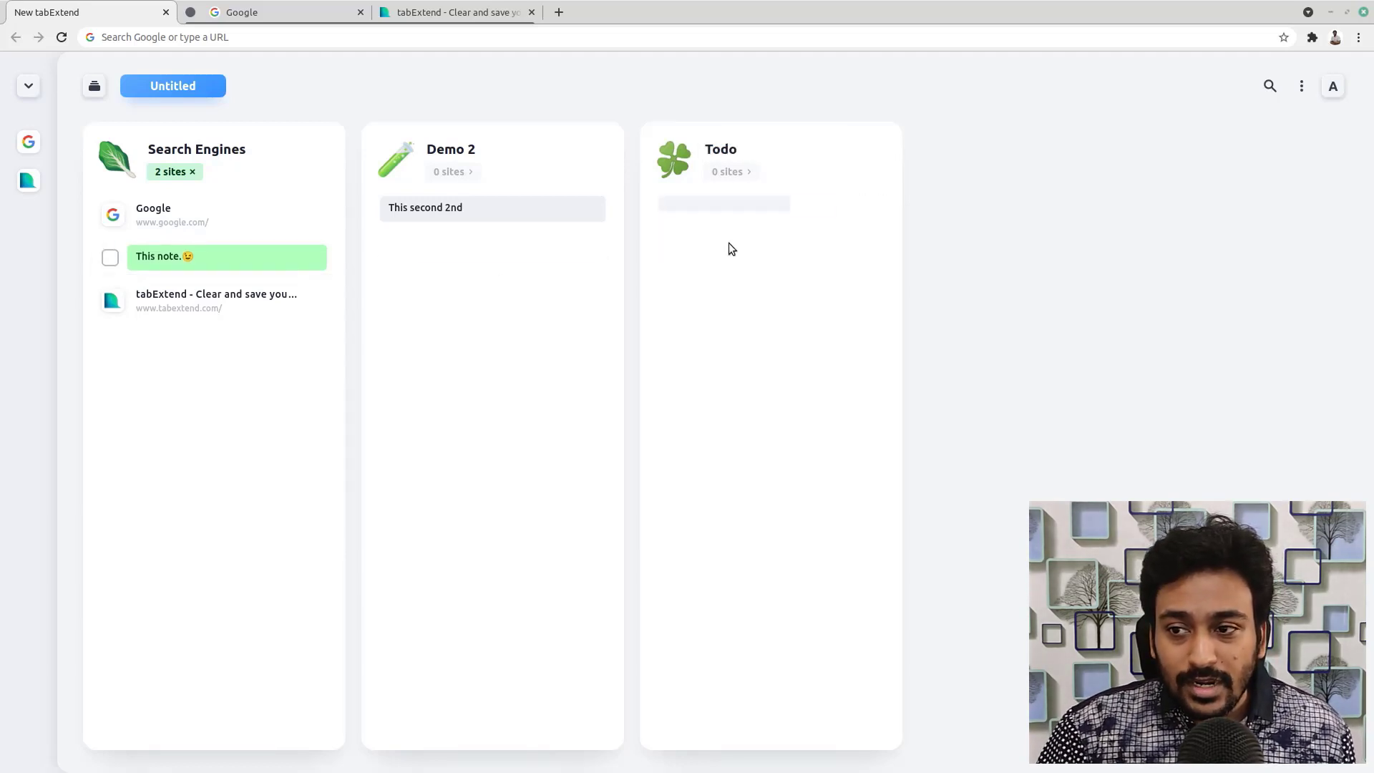
Step: Start a to-do note in the Todo group, then leave it empty
click(733, 204)
click(597, 737)
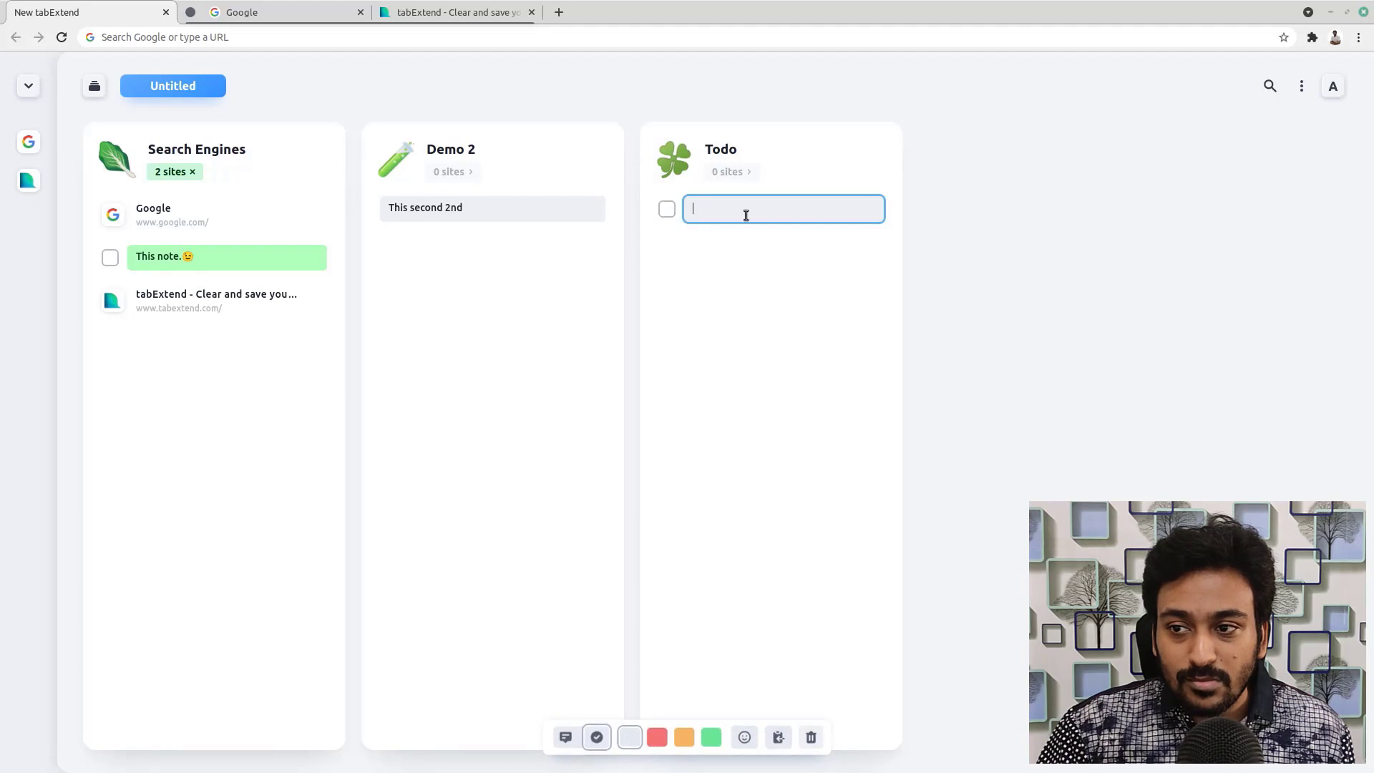
click(715, 246)
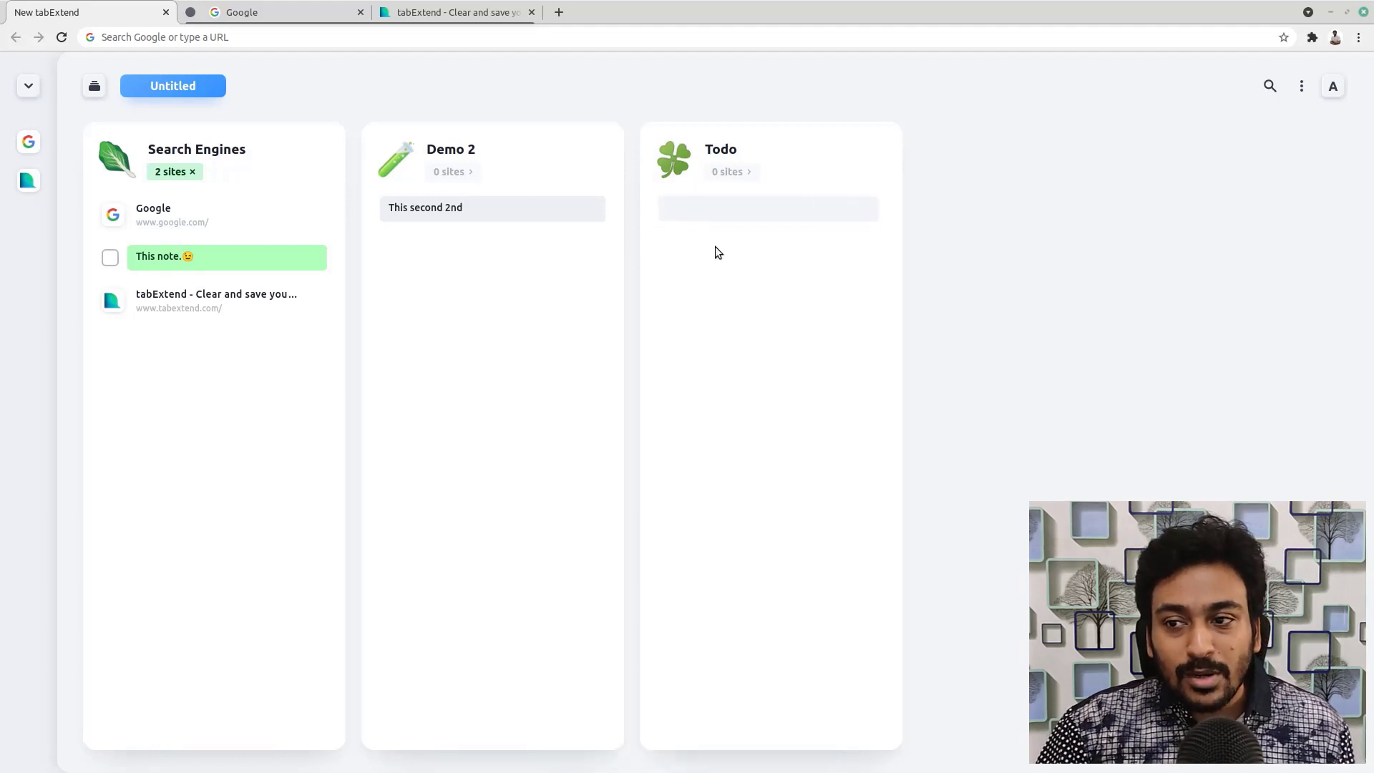
Step: Add notes sdfsdfsdf, sf, sdf and sf below This second 2nd in Demo 2
click(525, 208)
key(Return)
text(sdfsdfsdf)
key(Return)
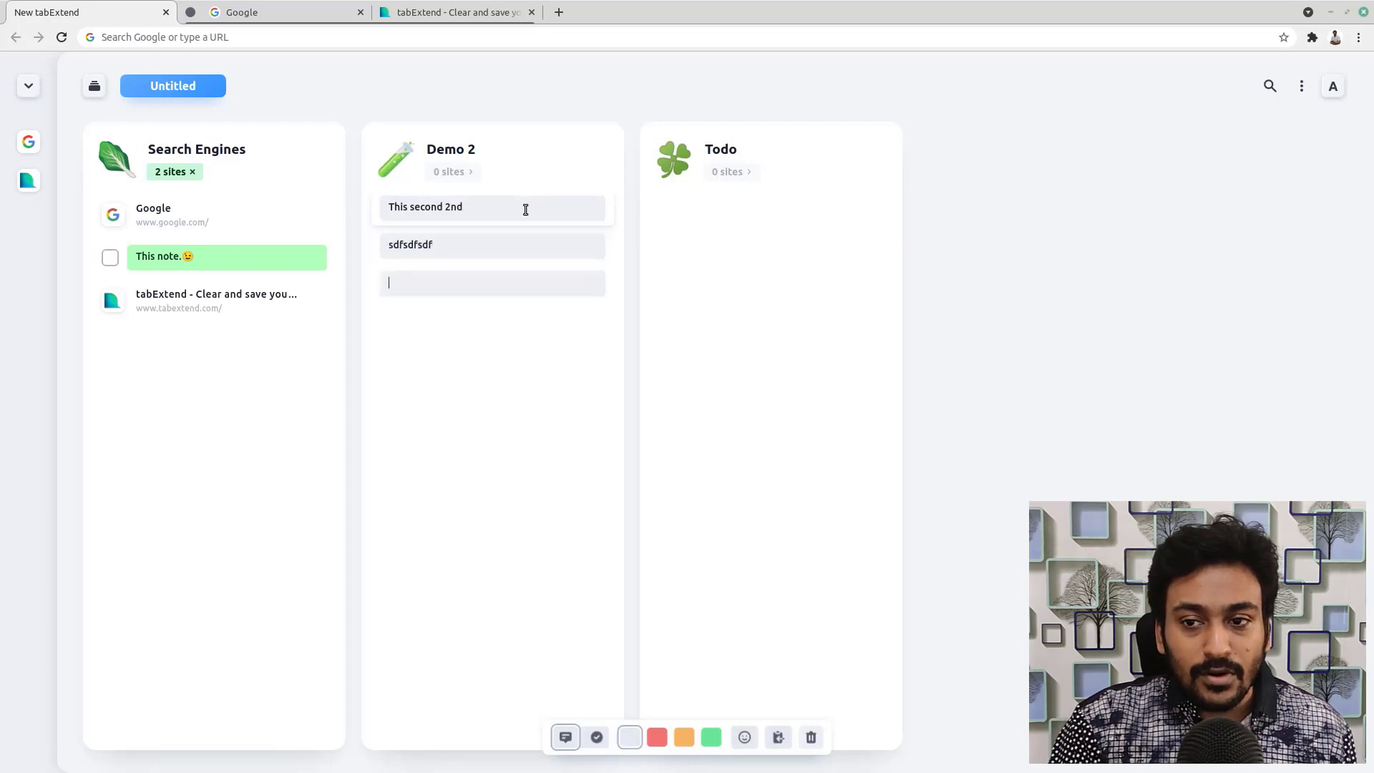
text(sf)
key(Return)
text(sdf)
key(Return)
text(sf)
key(Return)
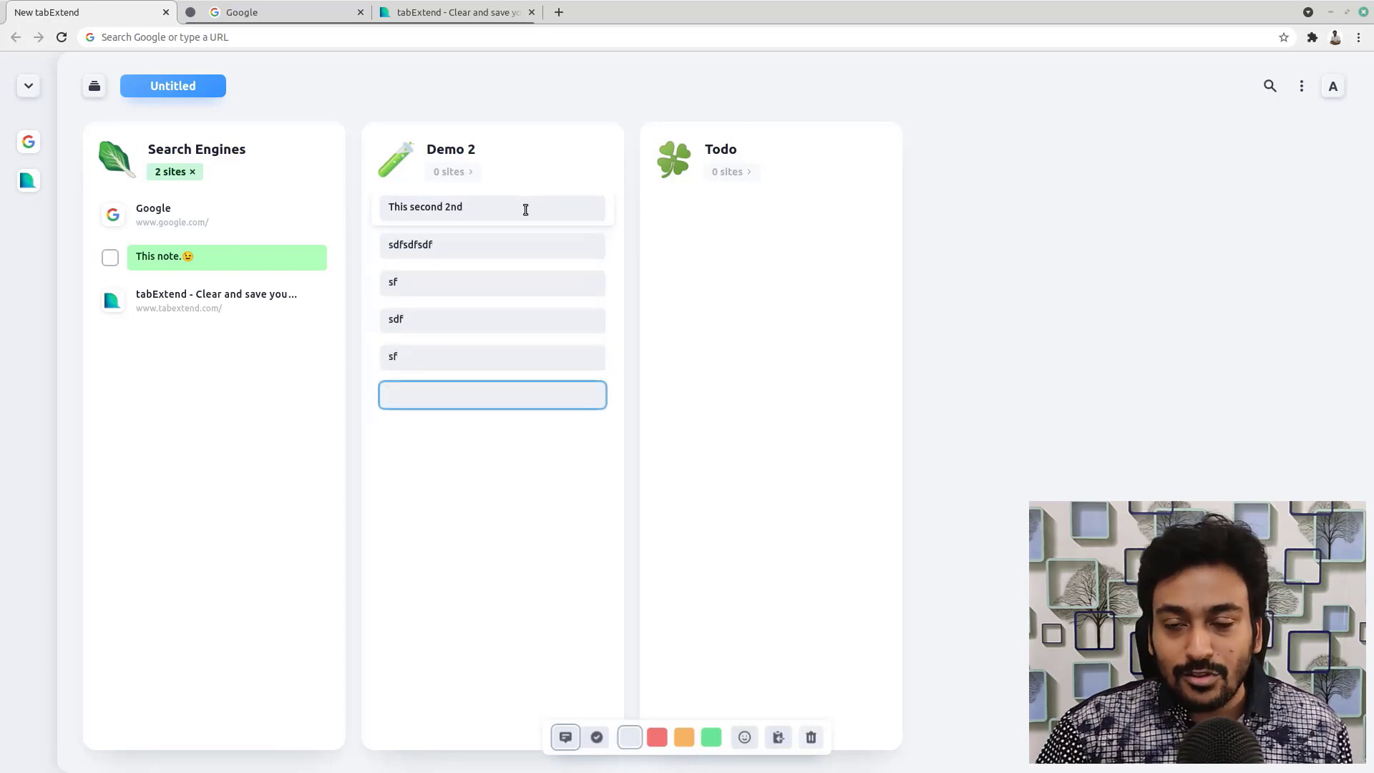
click(496, 489)
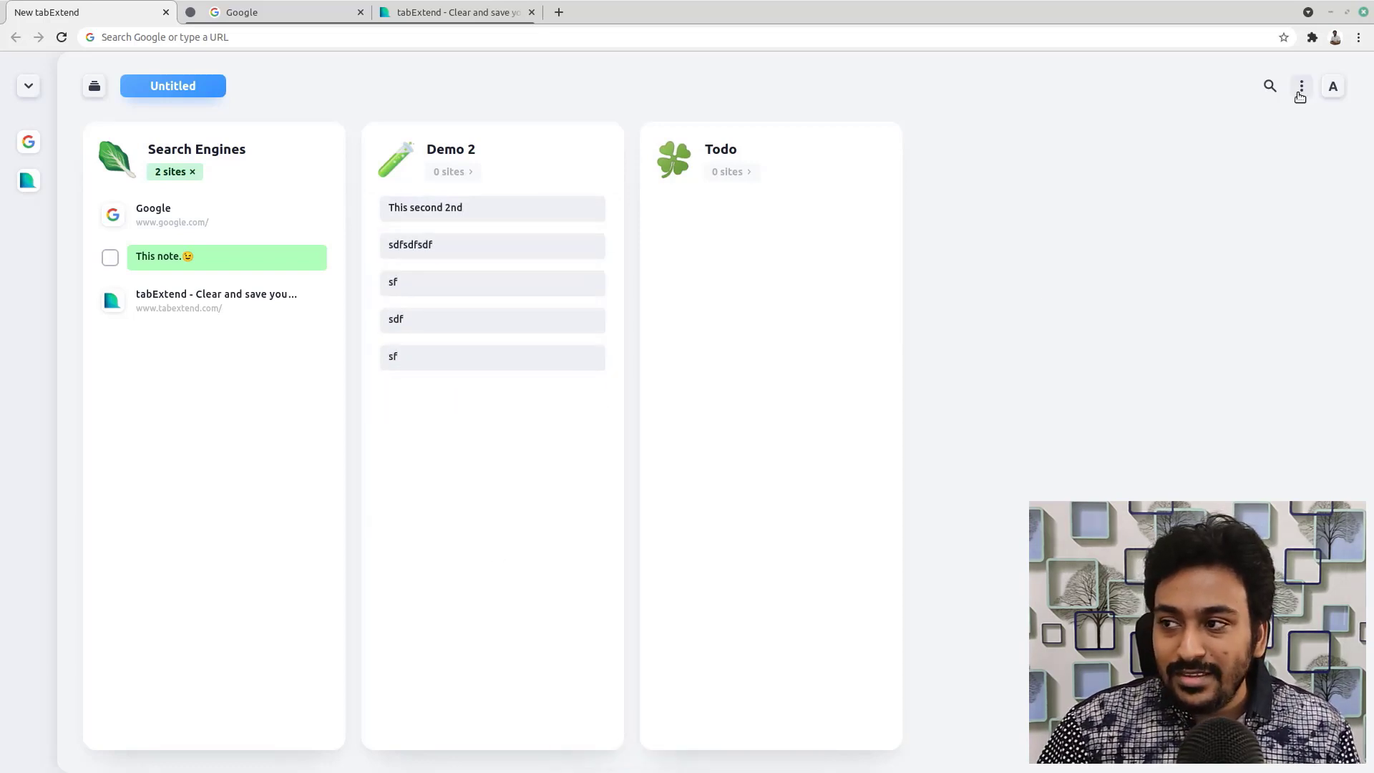
click(1271, 89)
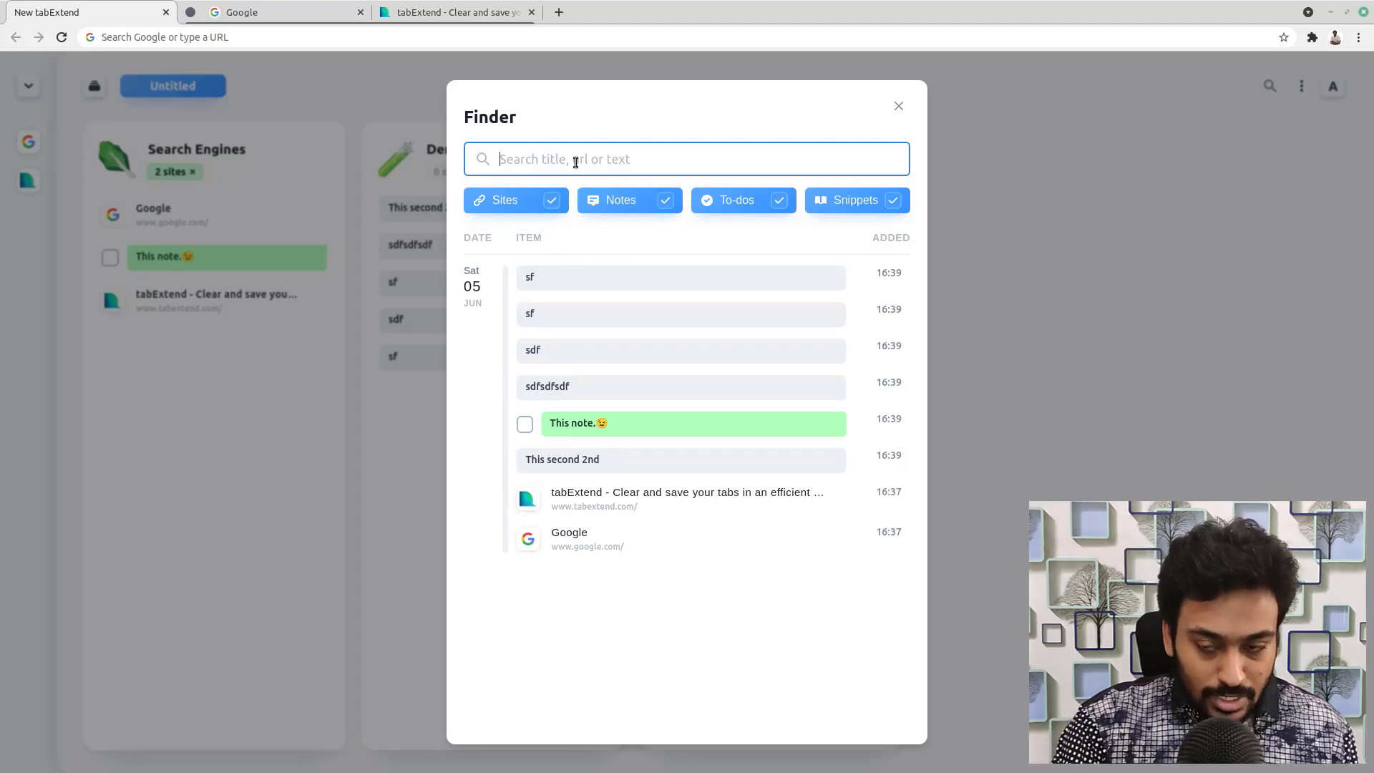
text(note)
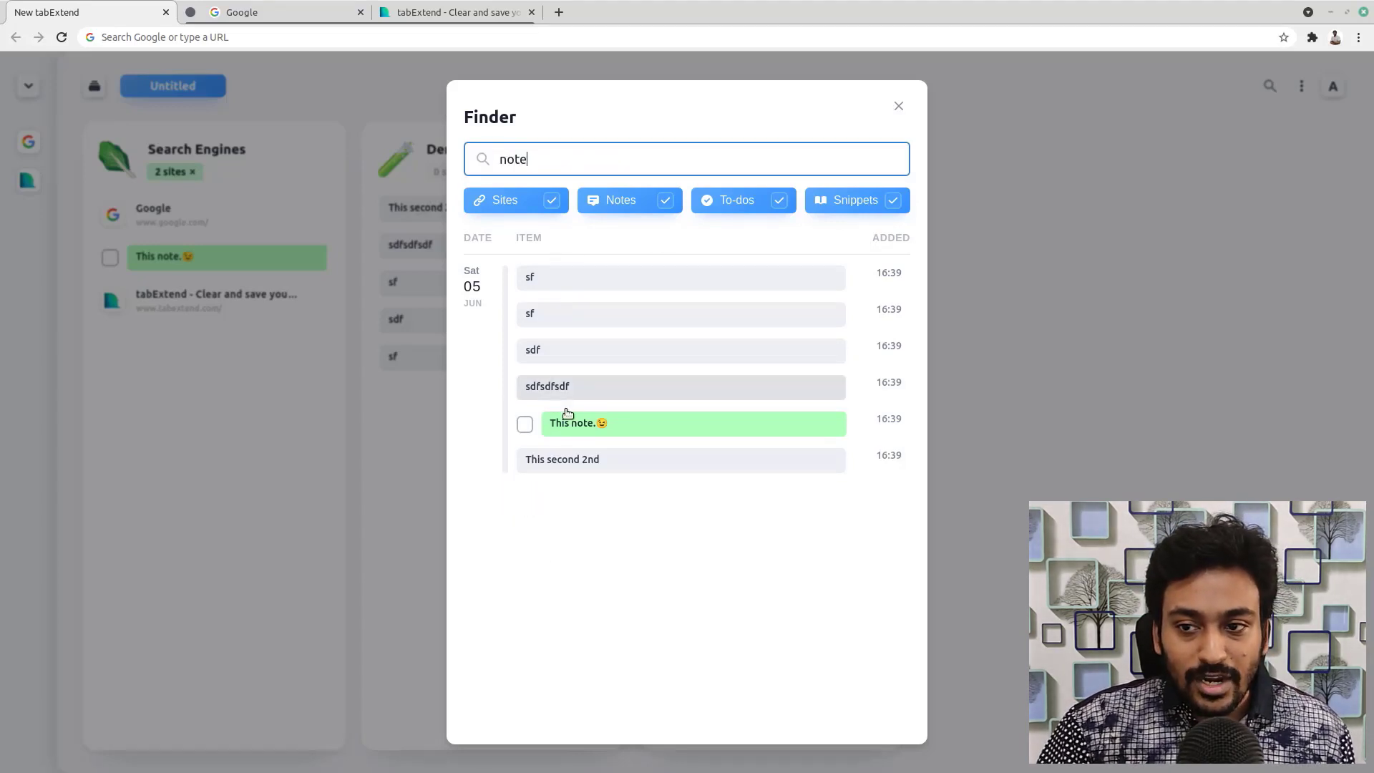
mouse_move(619, 456)
key(ctrl+a)
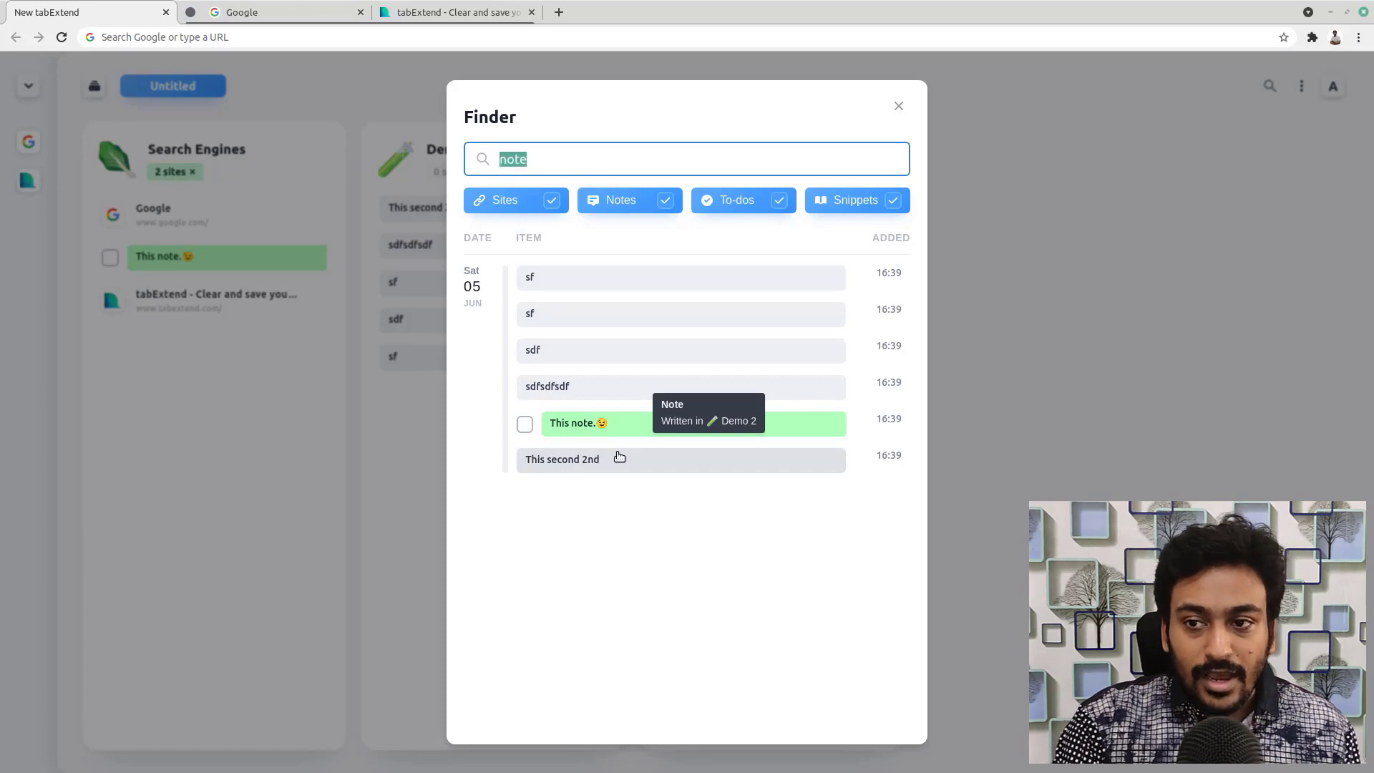
text(this)
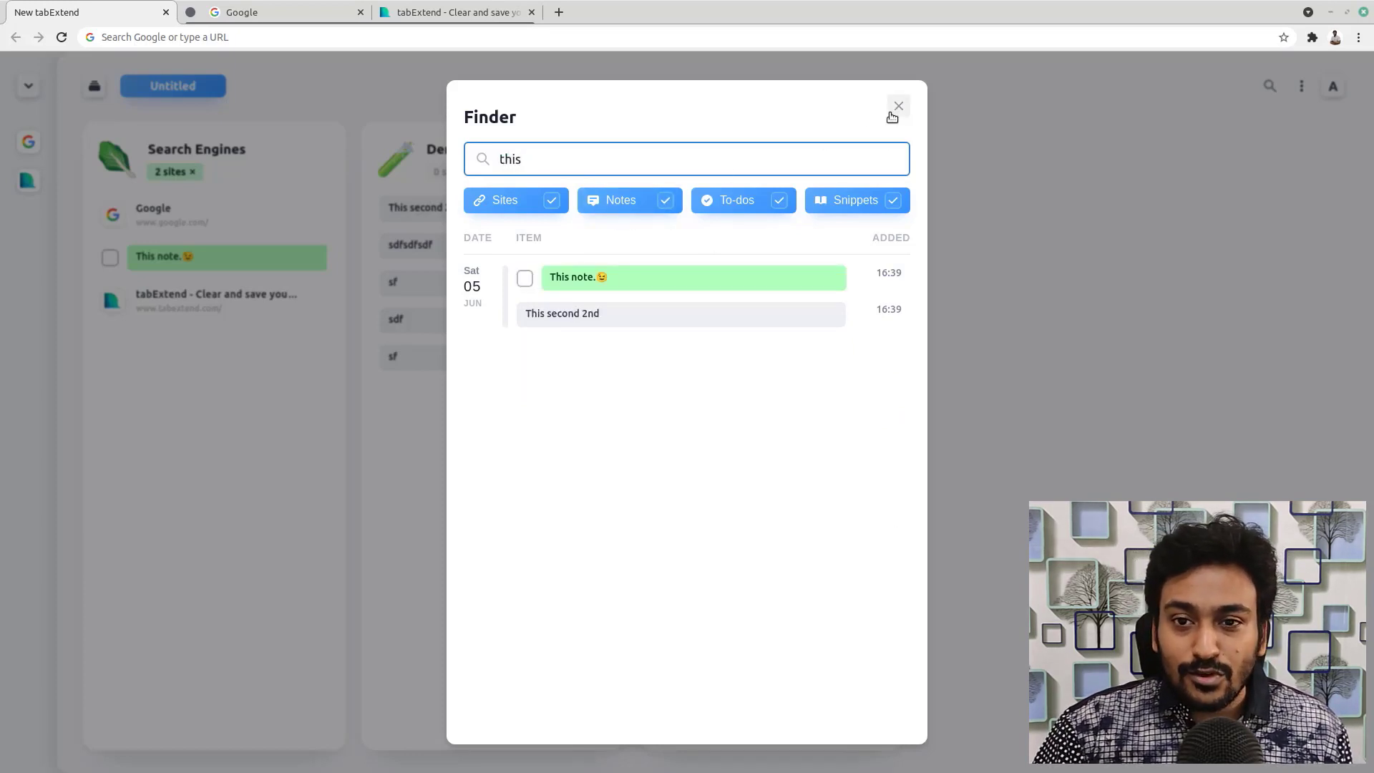
click(899, 106)
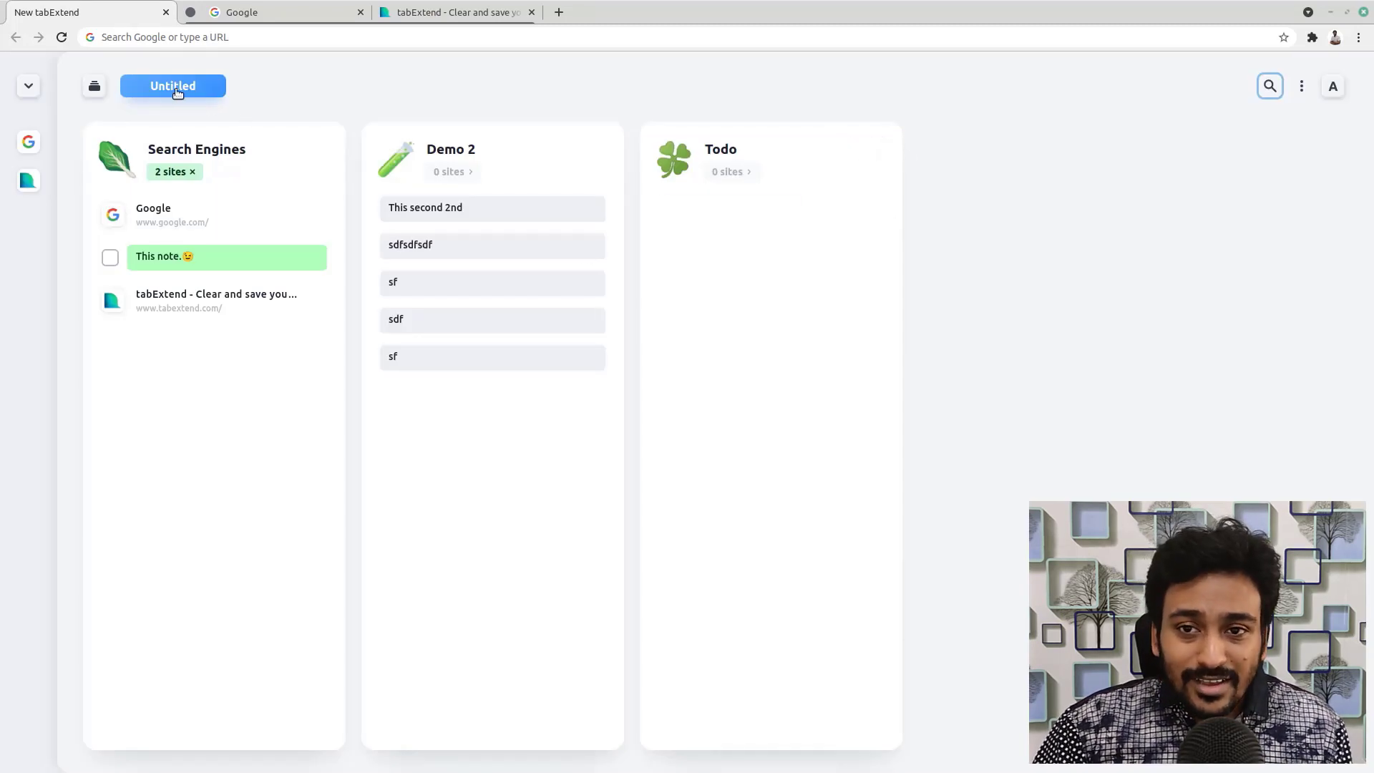
click(94, 86)
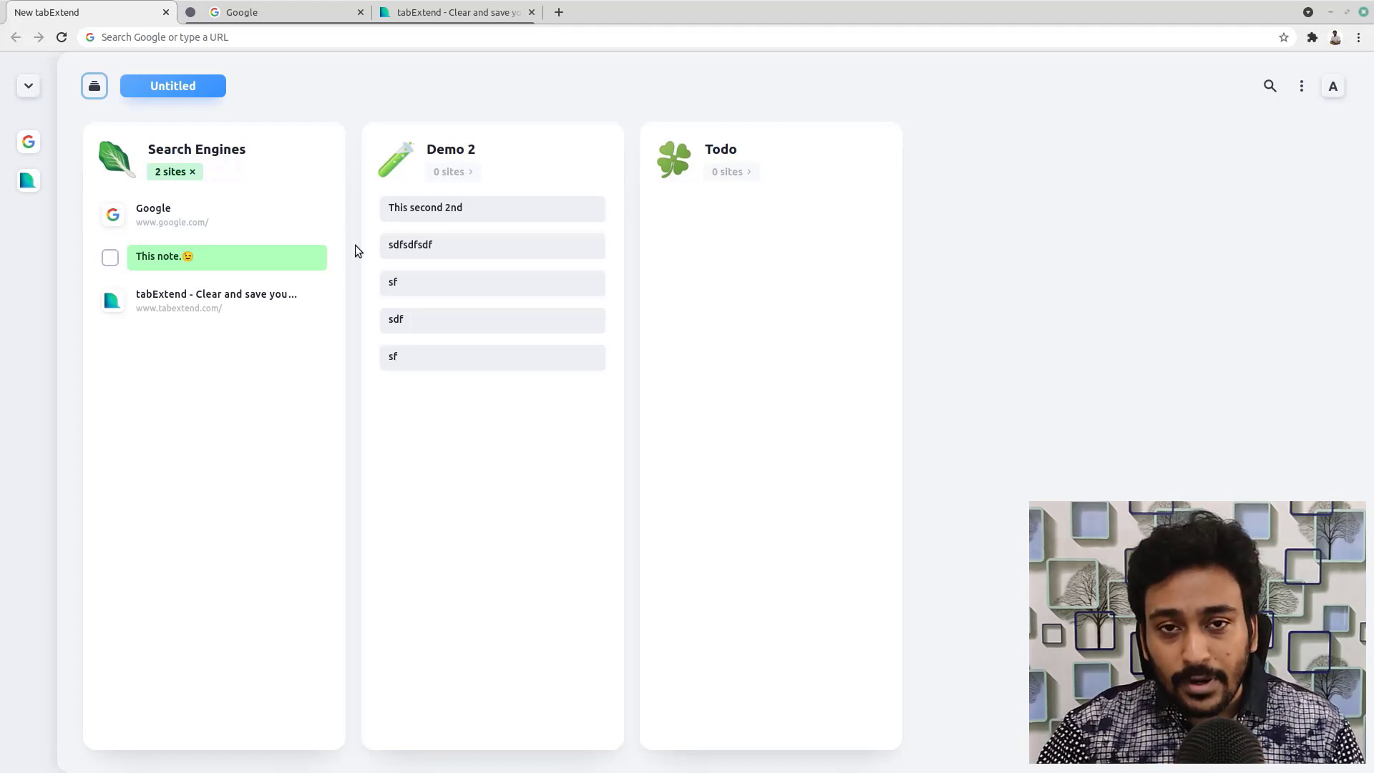
Step: Close the Google and tabExtend website tabs, replacing them with a fresh New tabExtend tab
click(336, 12)
click(480, 16)
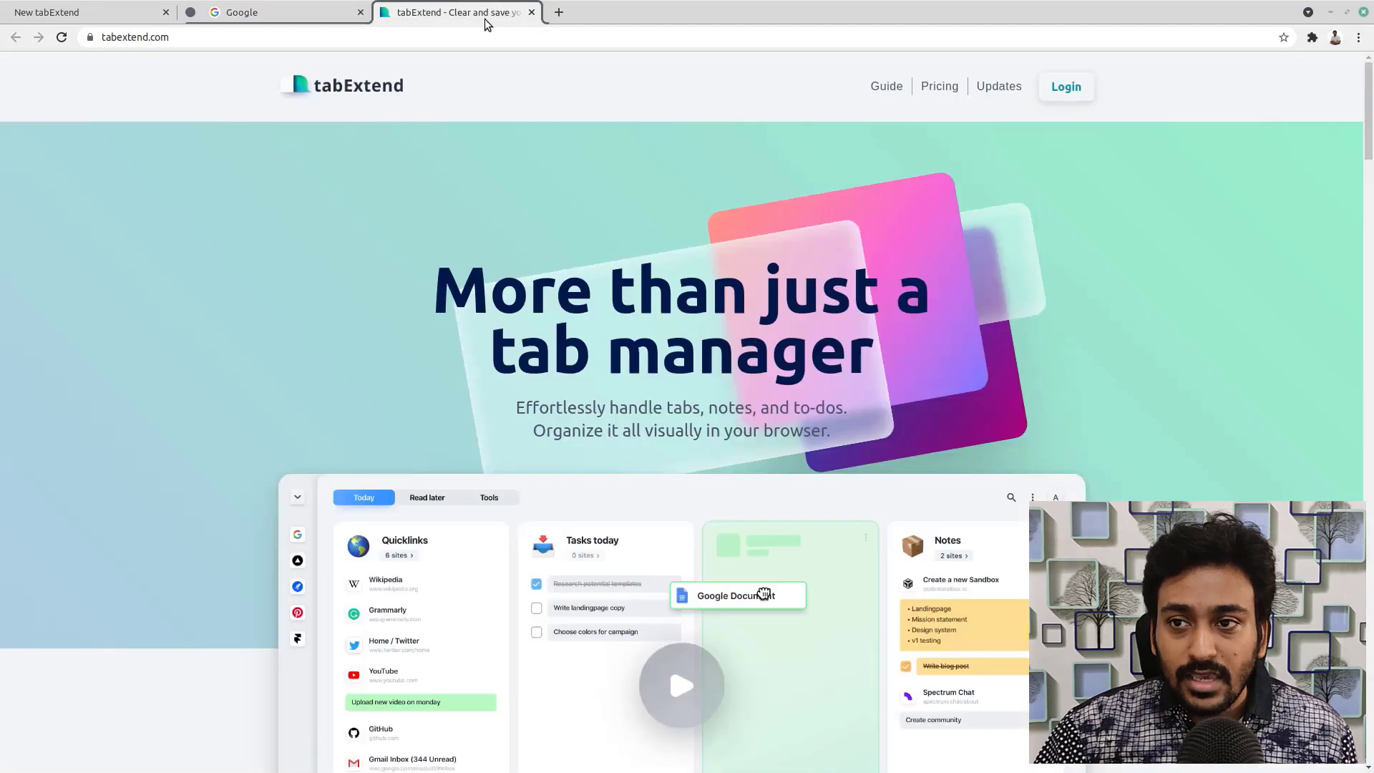
click(530, 14)
click(165, 12)
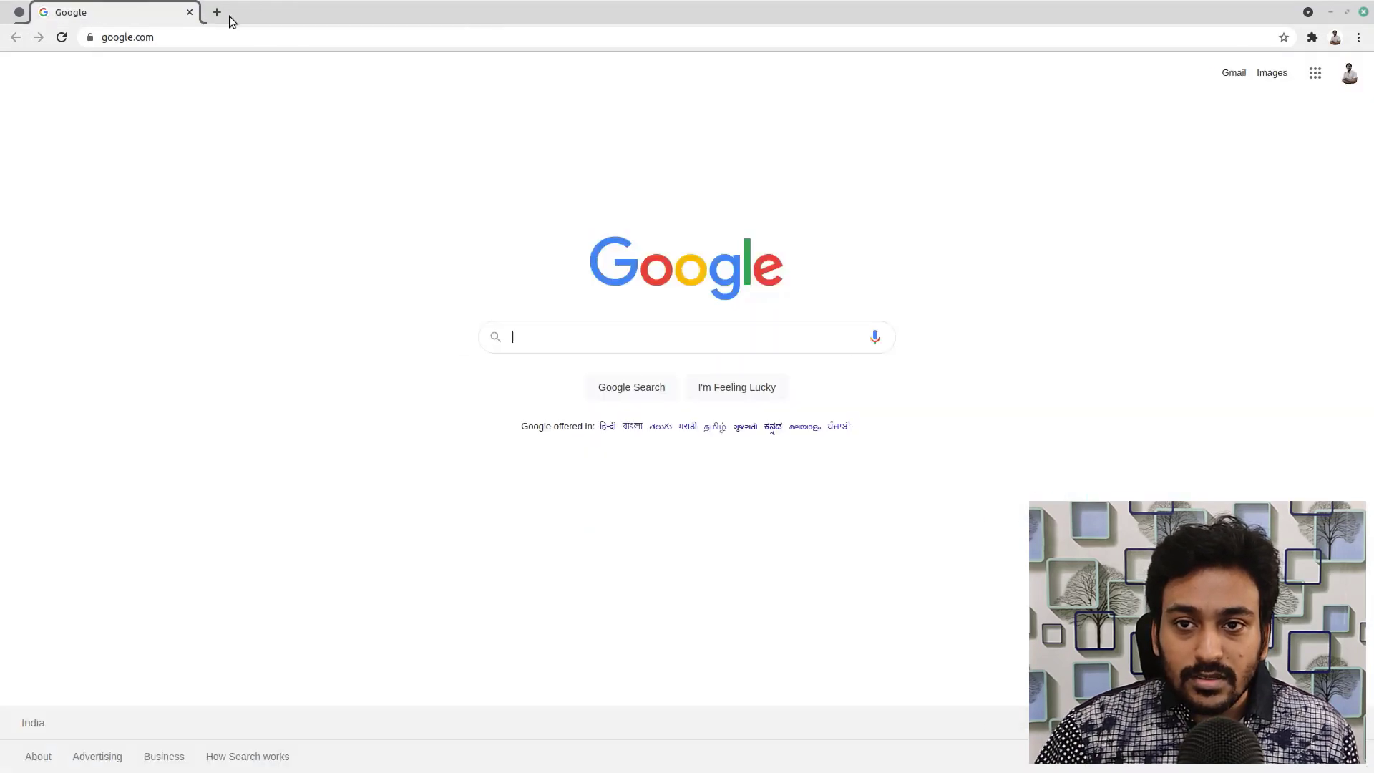
click(217, 15)
click(189, 12)
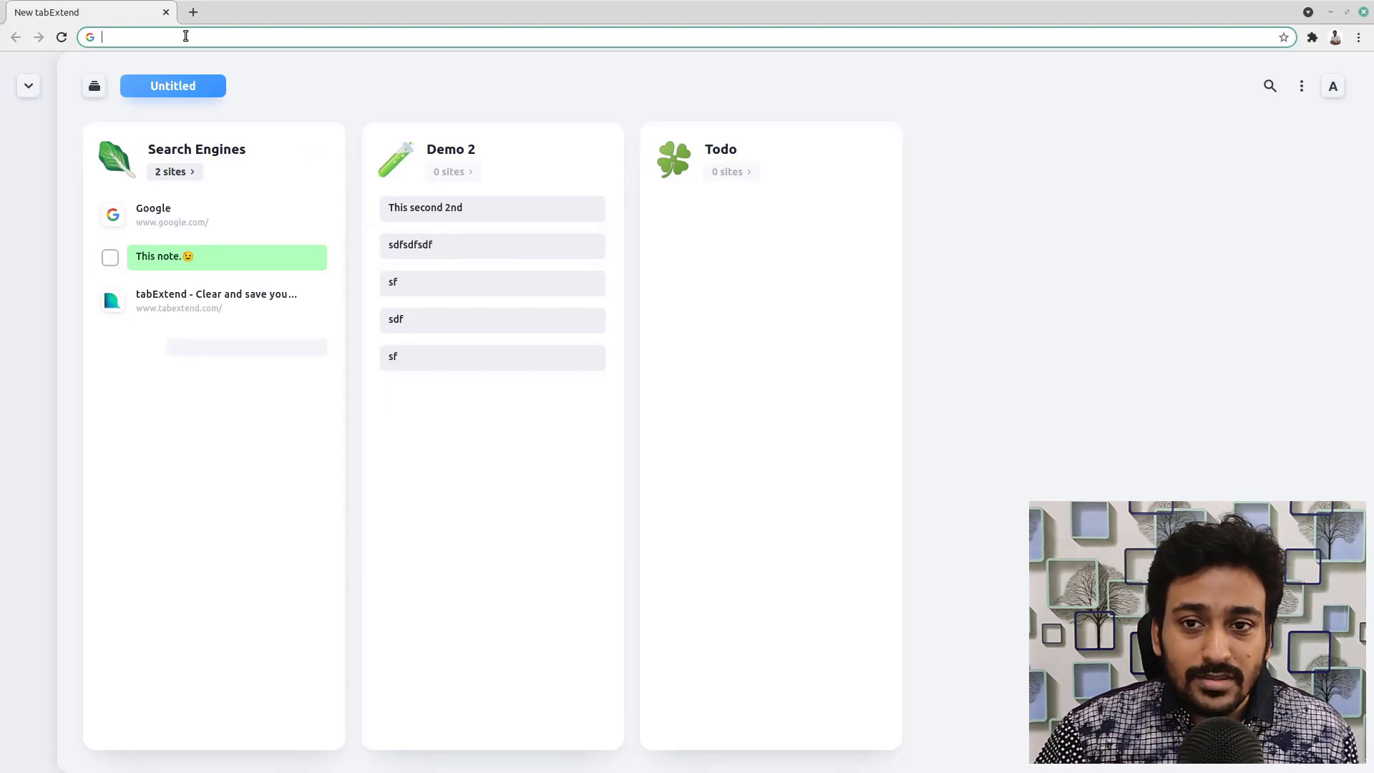
Step: Open new New tabExtend tabs and close the older ones, keeping a single tab
click(192, 12)
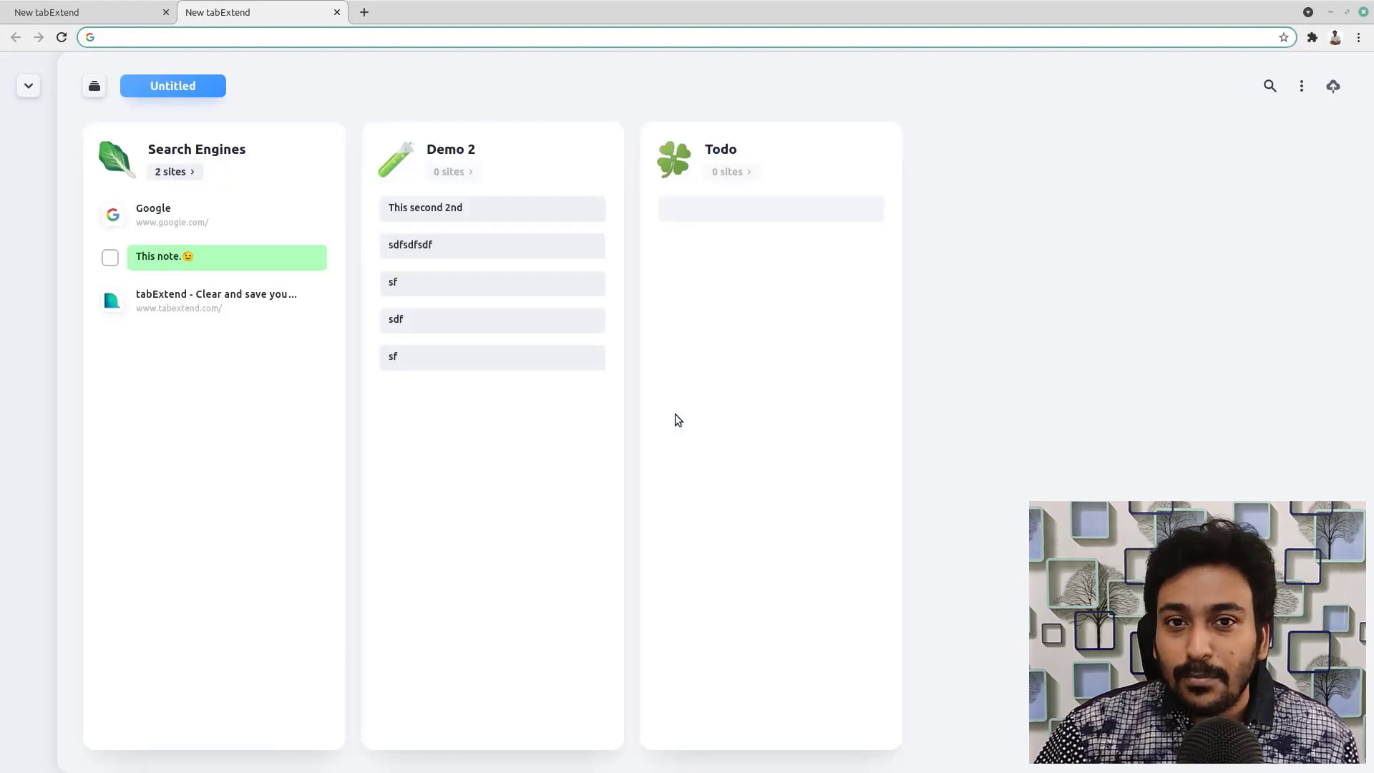
click(166, 13)
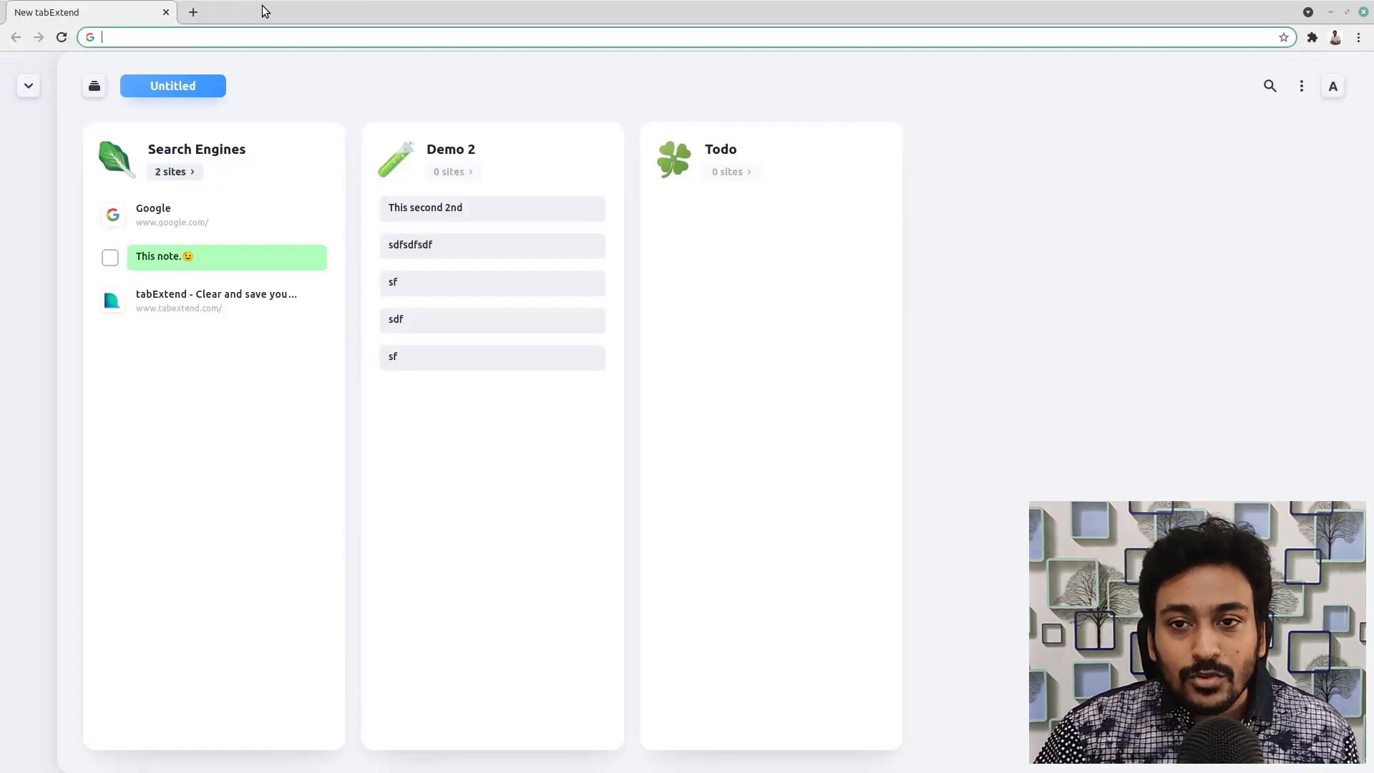
click(195, 8)
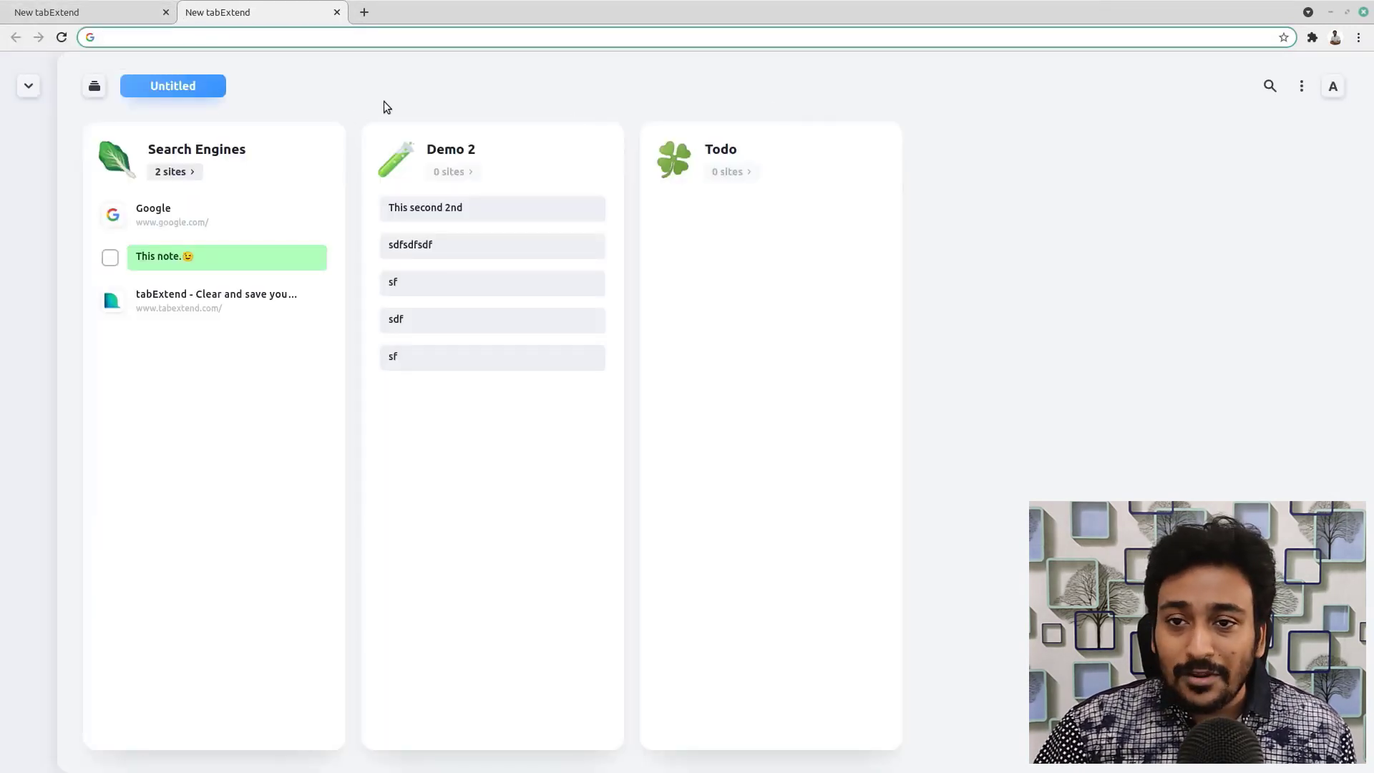
click(166, 12)
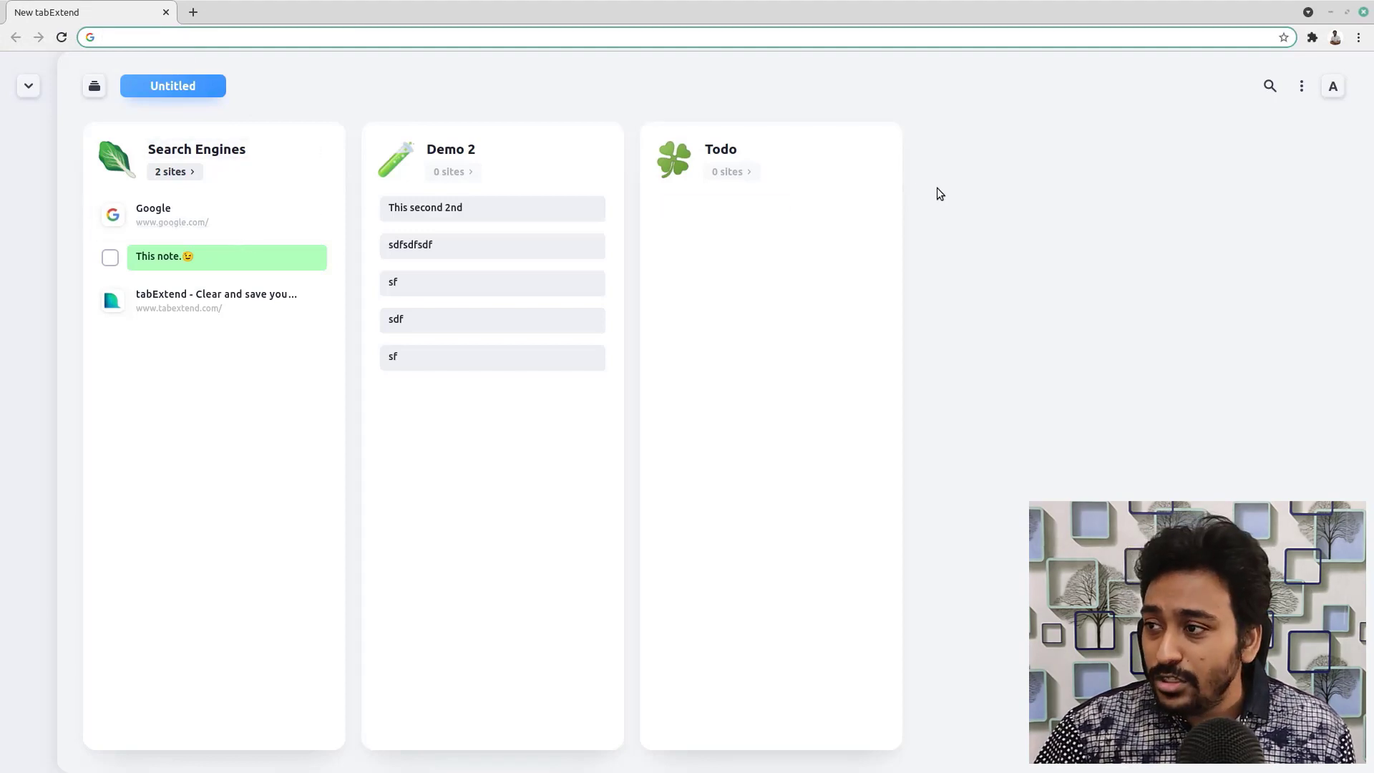
click(1300, 100)
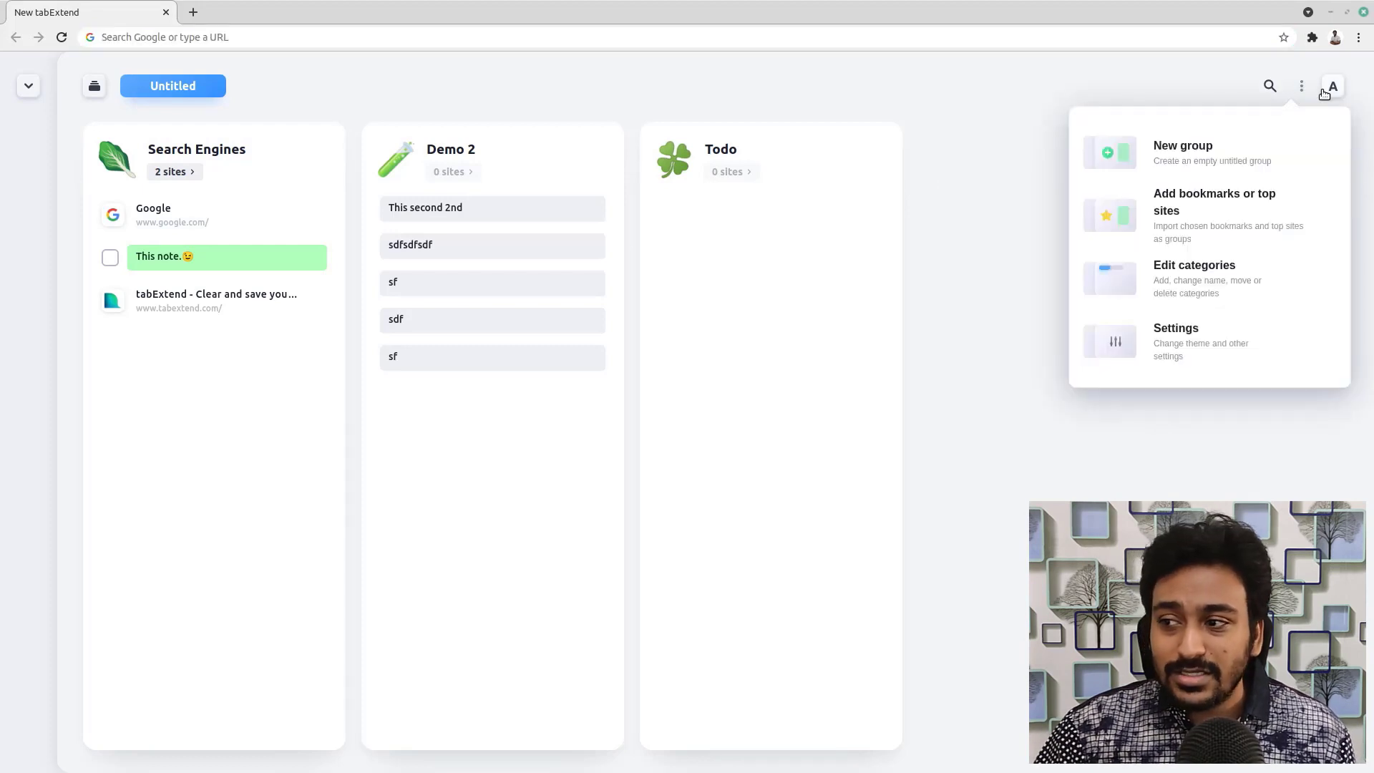
click(1321, 89)
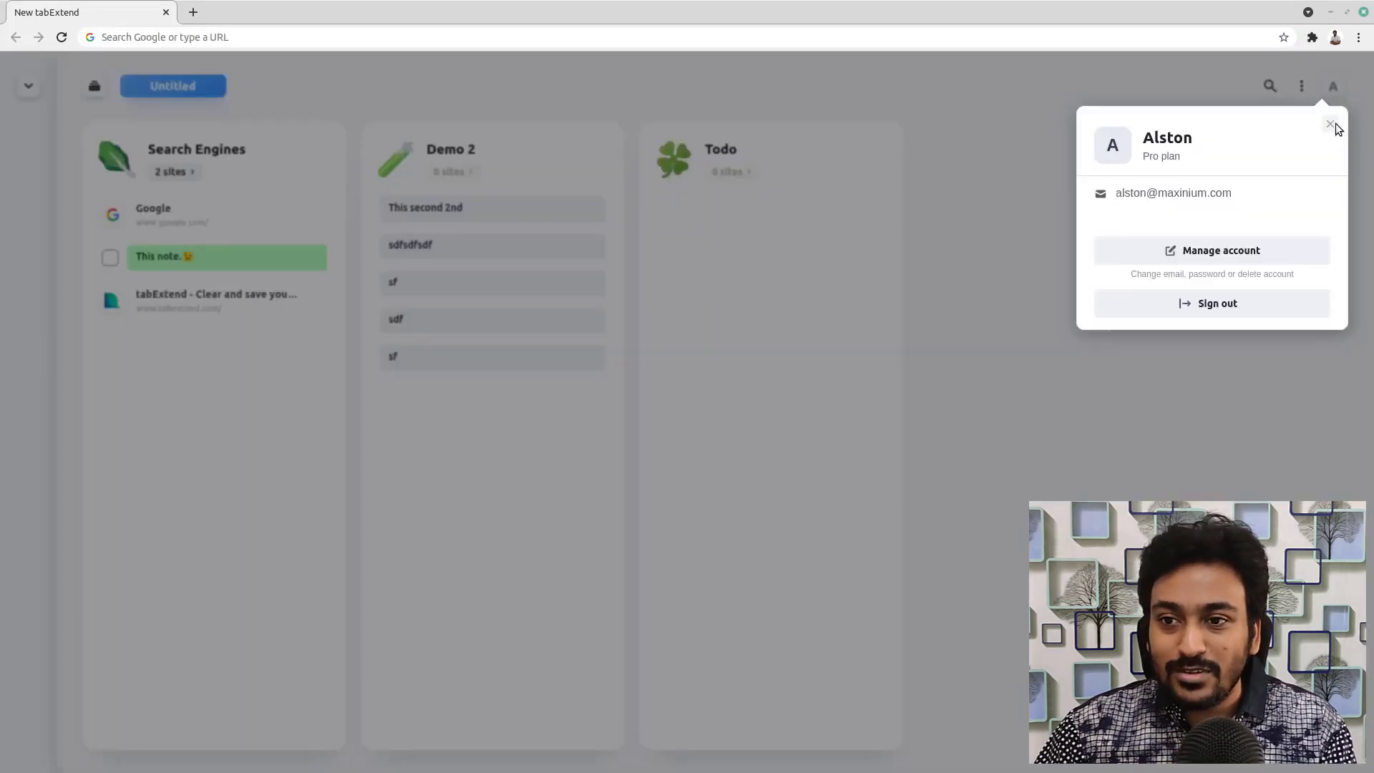
click(1331, 126)
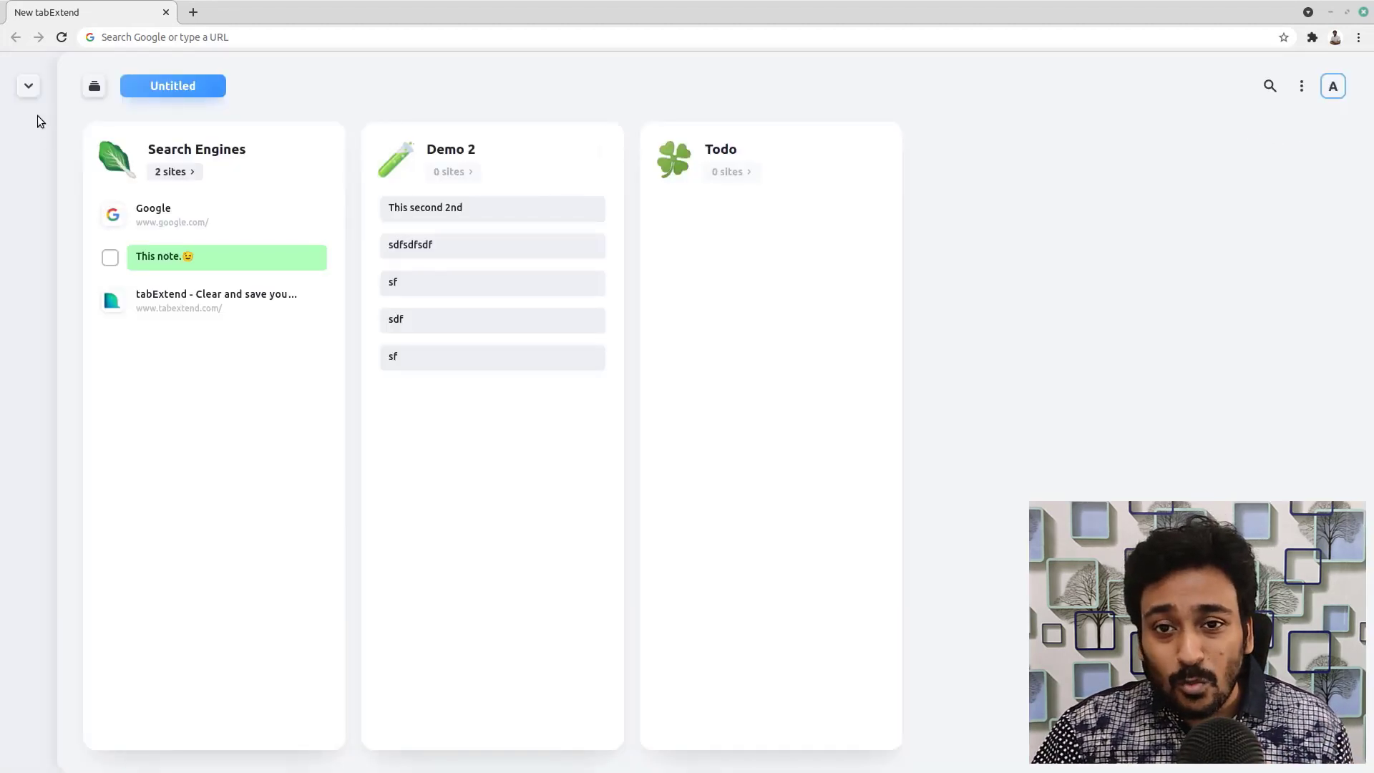
click(29, 86)
click(32, 89)
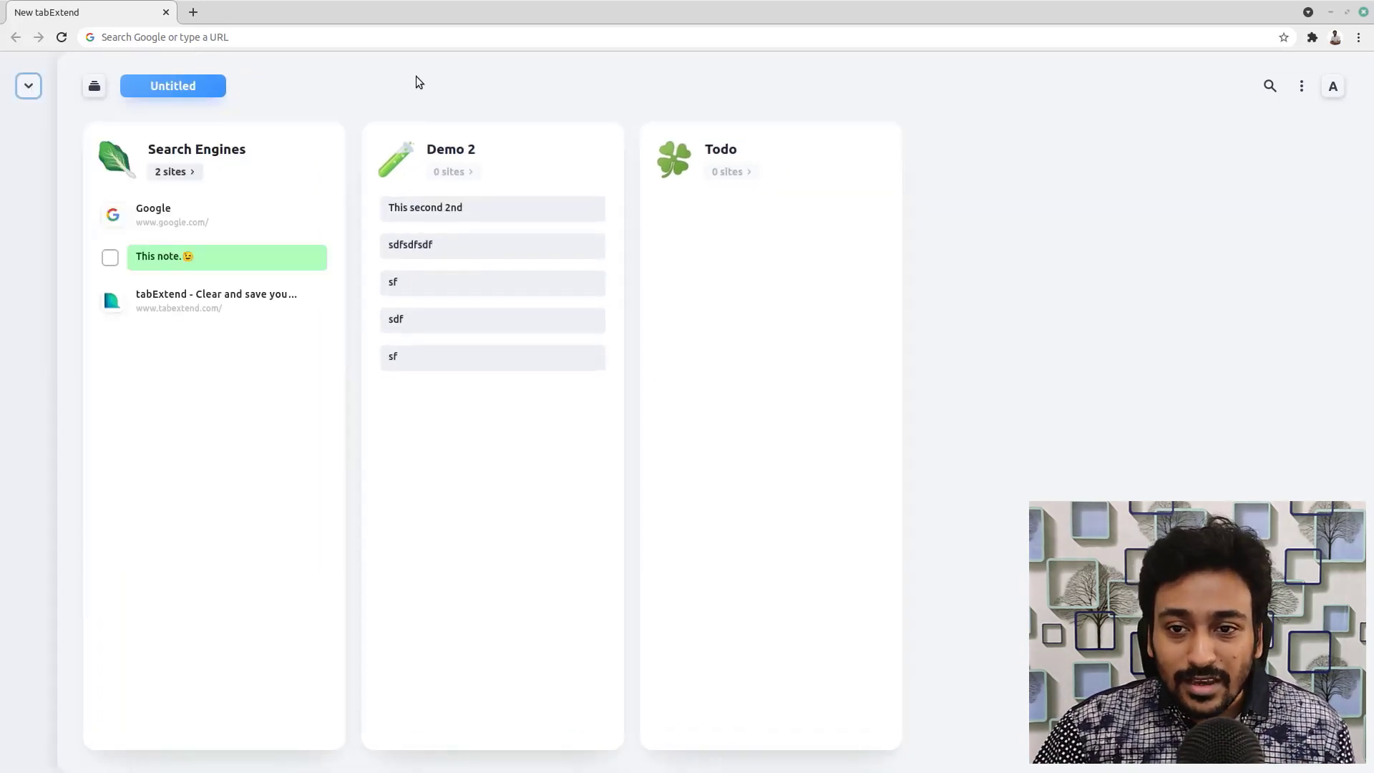
mouse_move(654, 254)
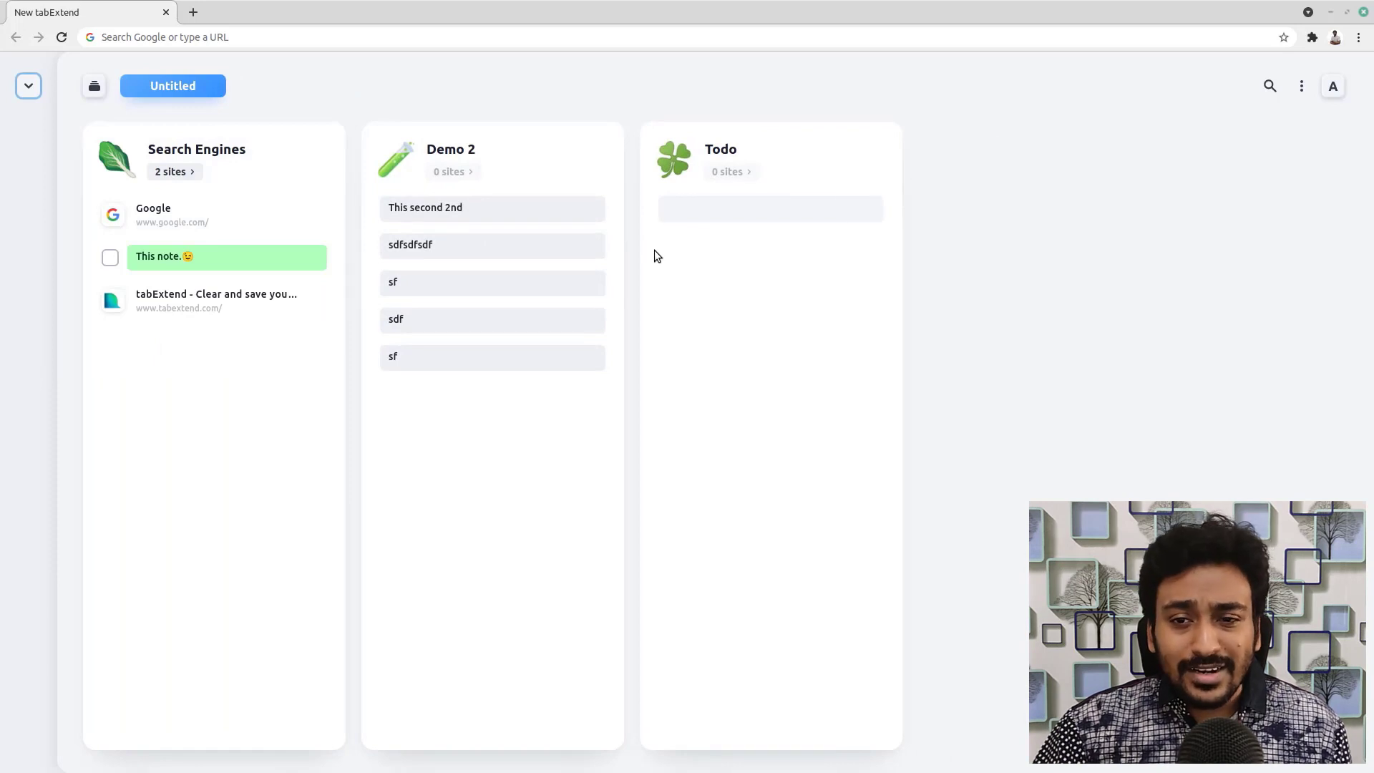